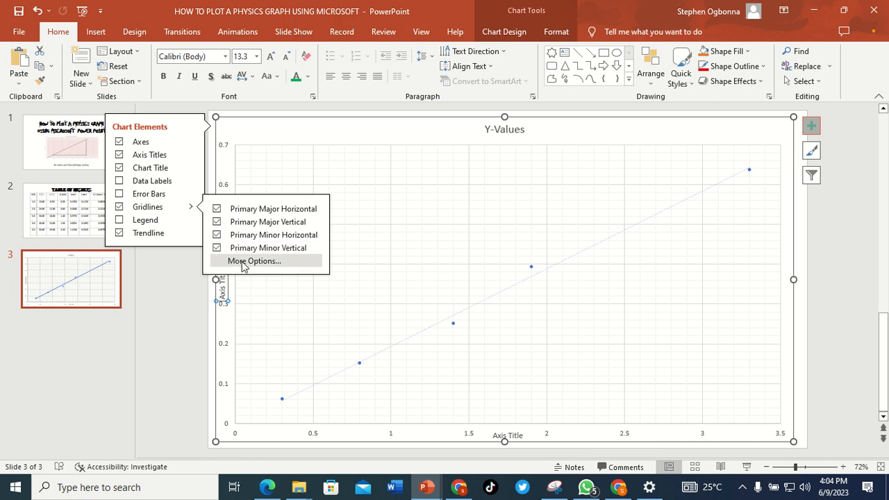
left_click(244, 264)
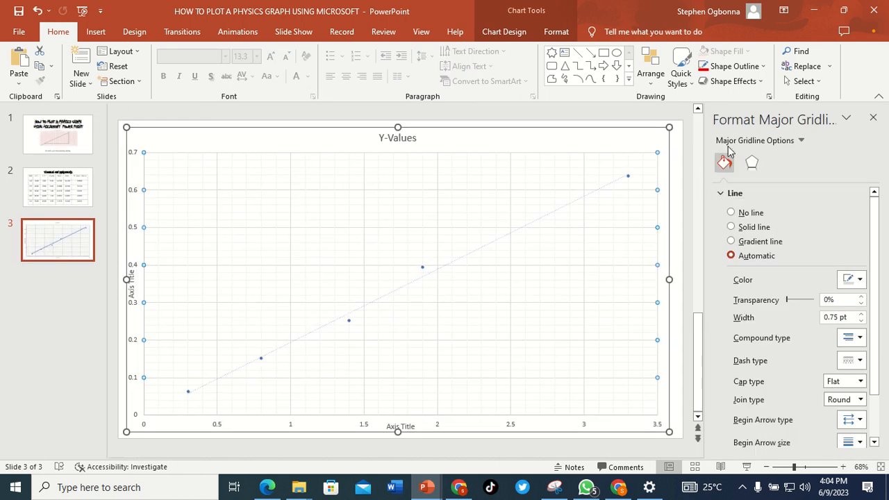
left_click(873, 119)
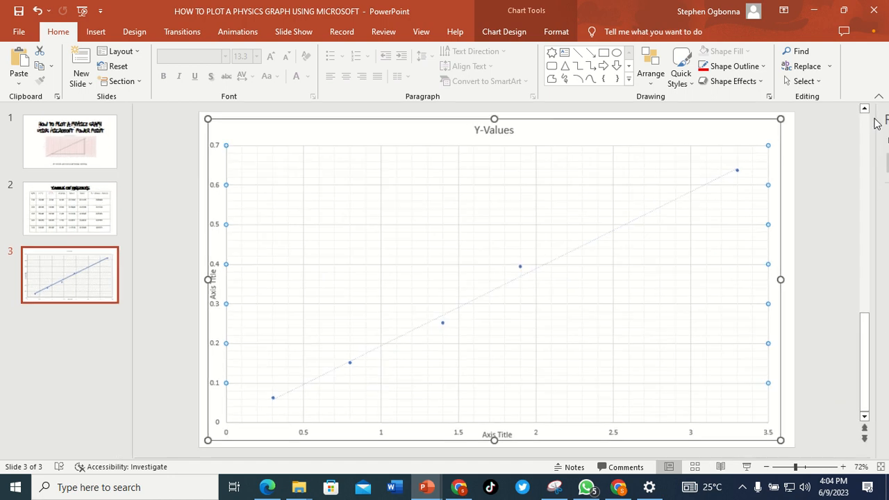
left_click(223, 292)
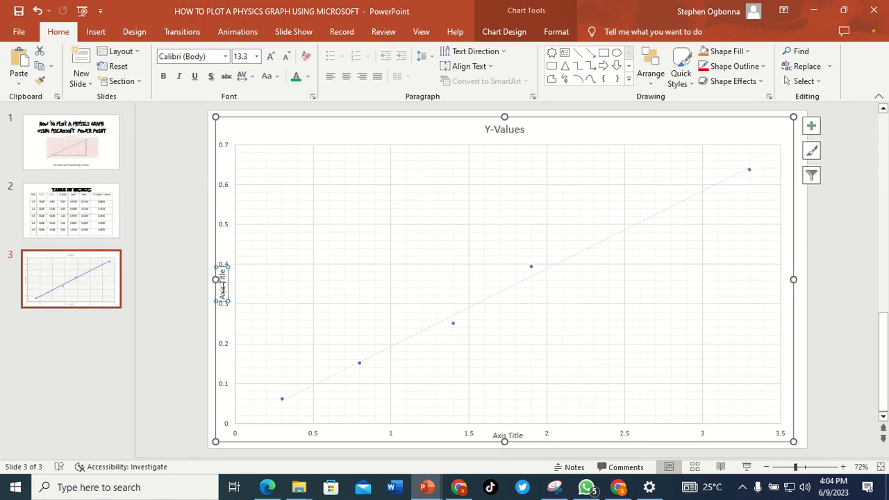
left_click(247, 293)
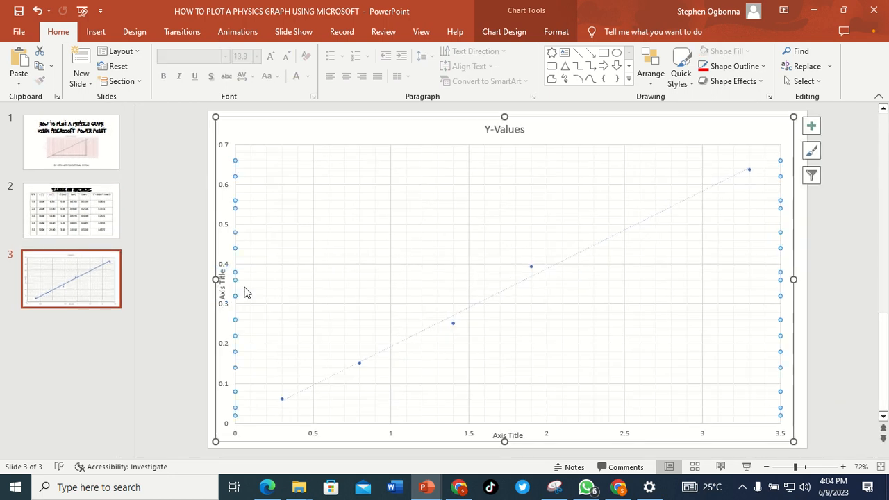
Narrow the chart slightly from its vertical-axis side and replace the vertical axis title with V
left_click(221, 289)
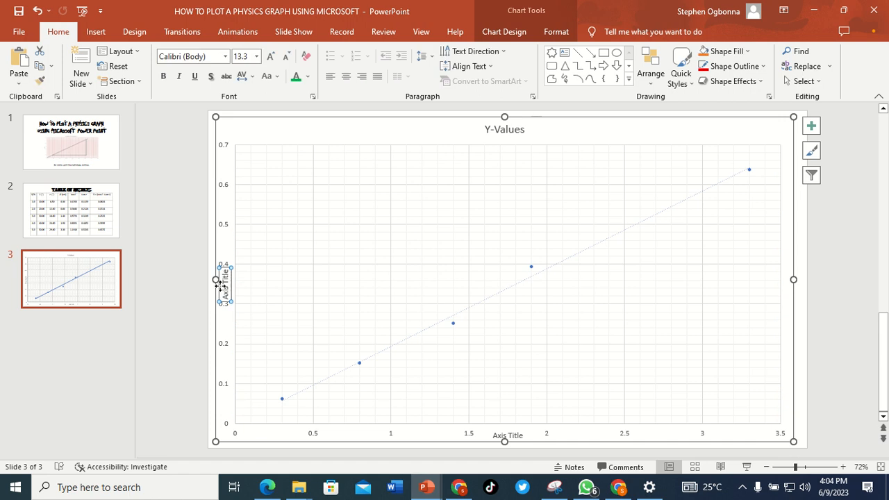
mouse_move(215, 277)
left_mouse_down()
mouse_move(238, 281)
mouse_move(220, 279)
left_mouse_up()
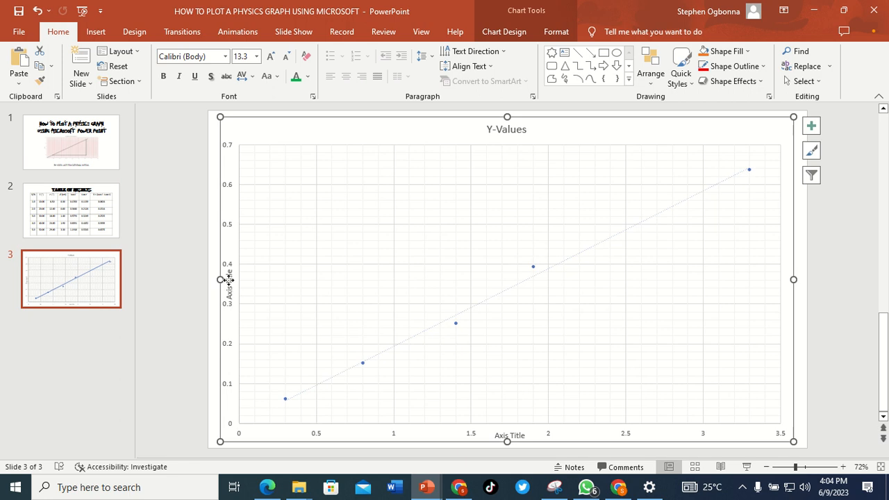
left_click(229, 282)
left_click(229, 281)
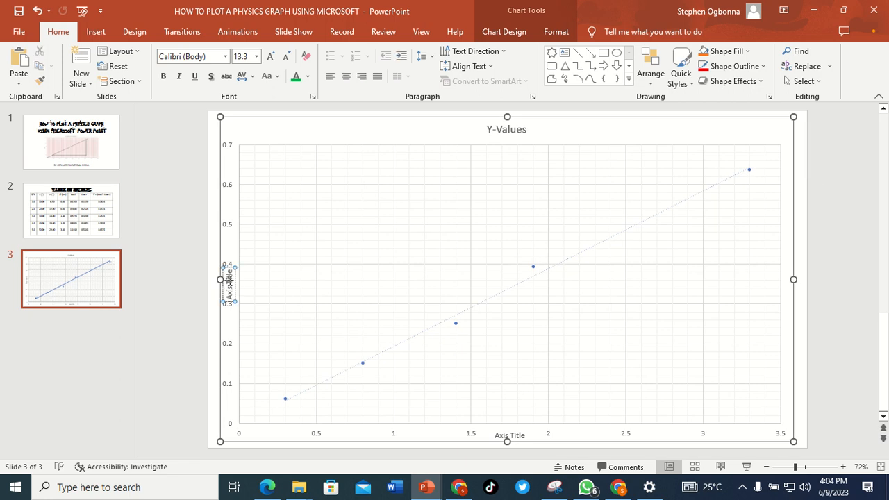
key("BackSpace")
key("BackSpace")
key("BackSpace")
key("BackSpace")
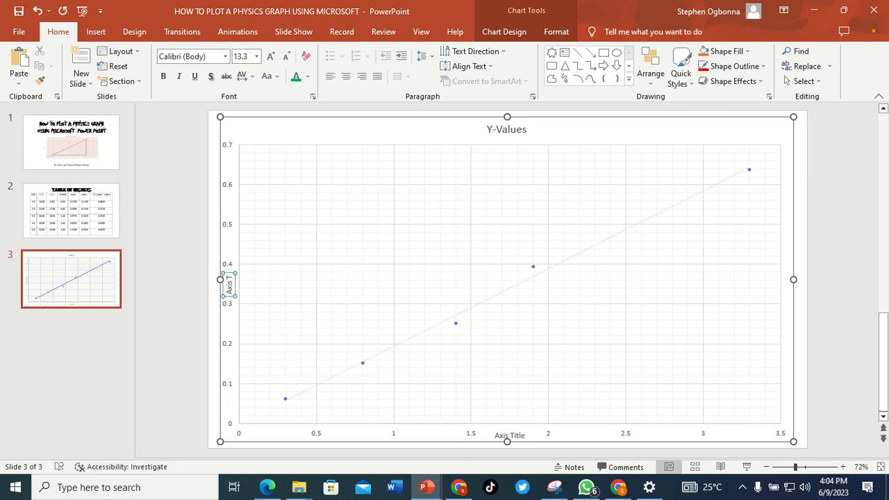
key("BackSpace")
key("BackSpace")
key("BackSpace")
key("BackSpace")
key("BackSpace")
key("BackSpace")
type("V")
left_click(228, 290)
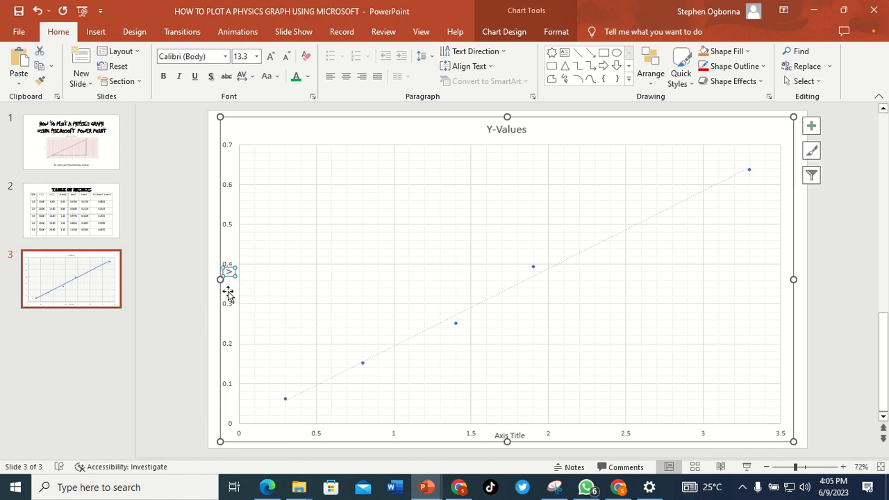
Set the horizontal axis title's vertical alignment to Top with Horizontal text direction
left_click(812, 126)
left_click(813, 126)
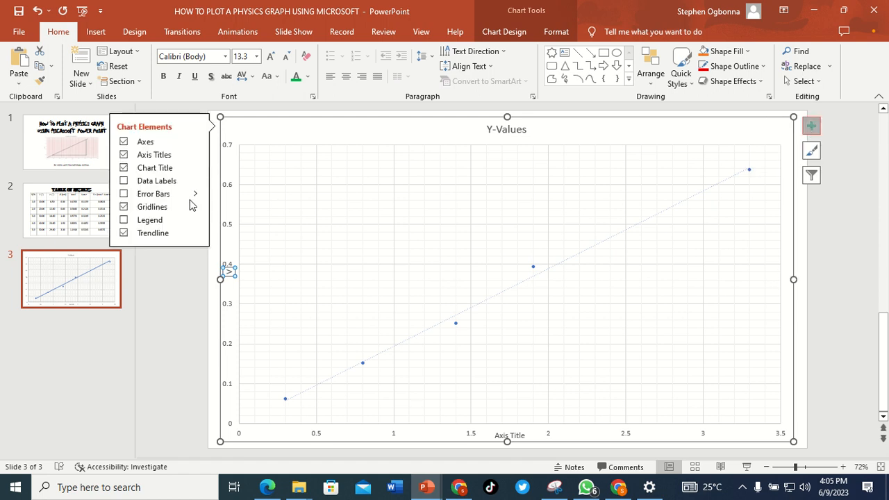
left_click(196, 155)
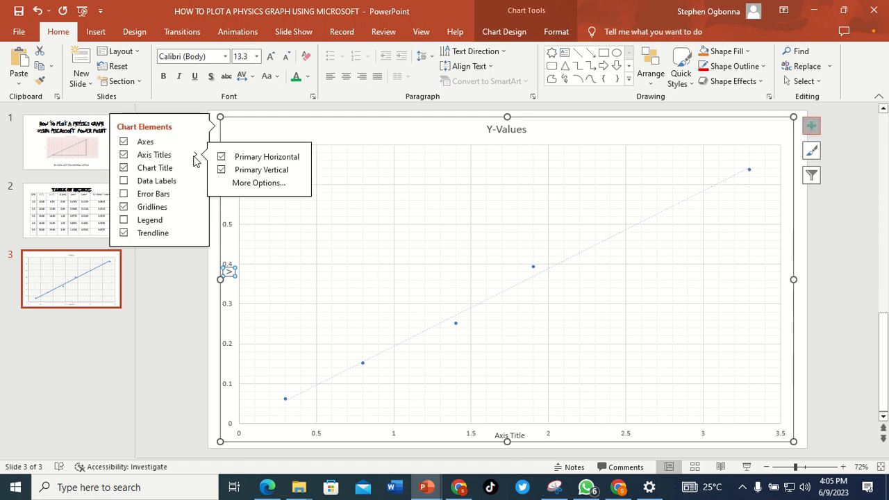
left_click(236, 183)
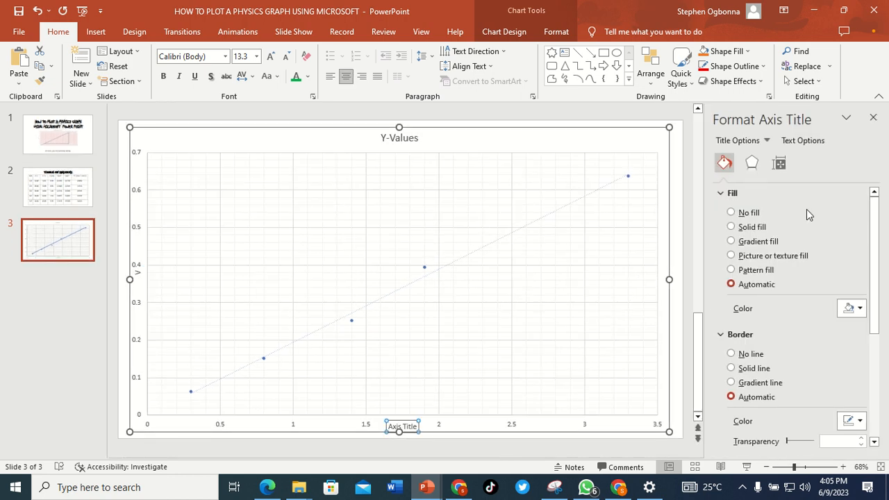
left_click(778, 162)
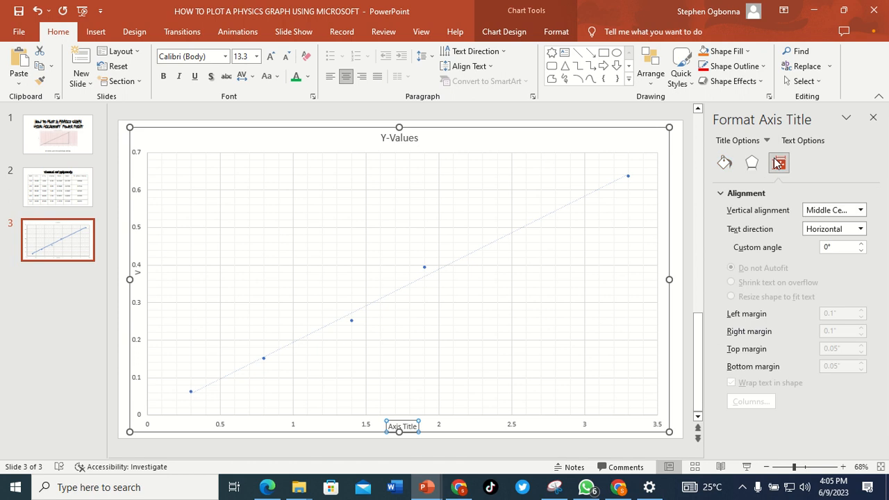
left_click(860, 211)
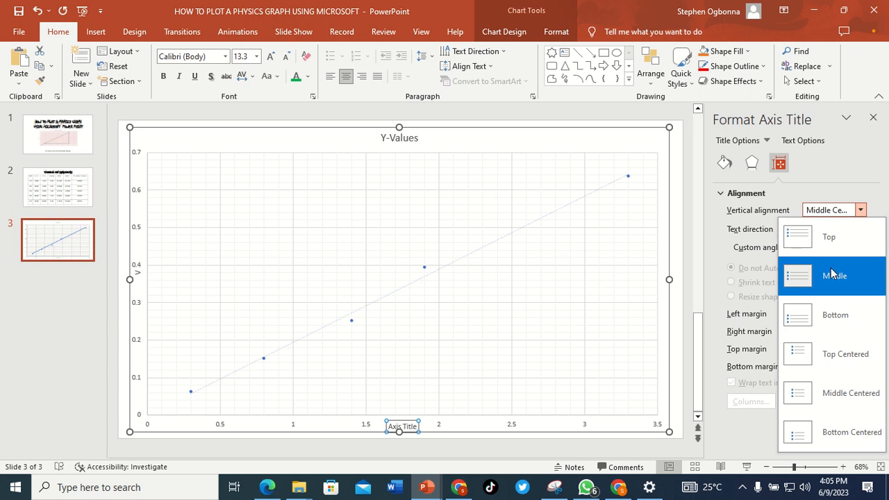
left_click(822, 234)
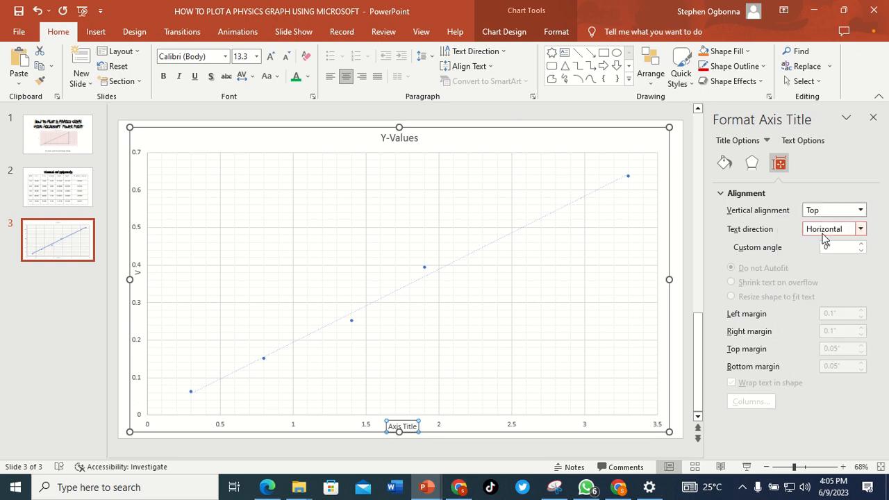
left_click(861, 230)
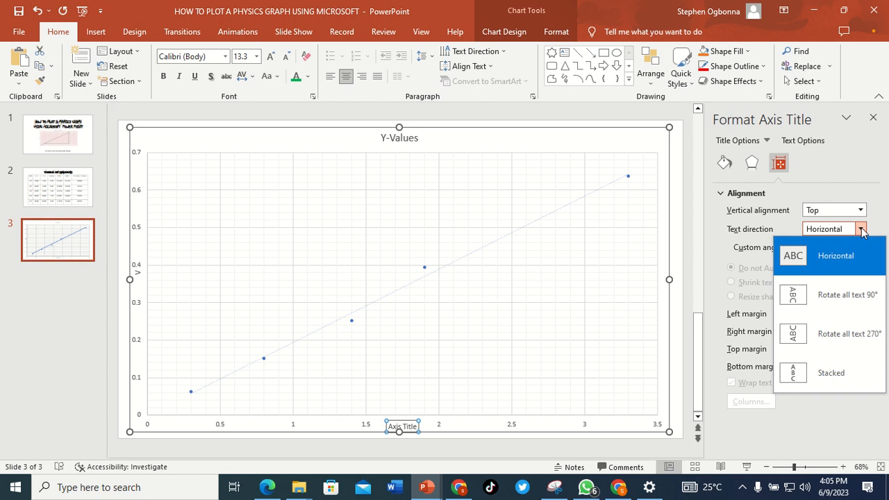
left_click(842, 263)
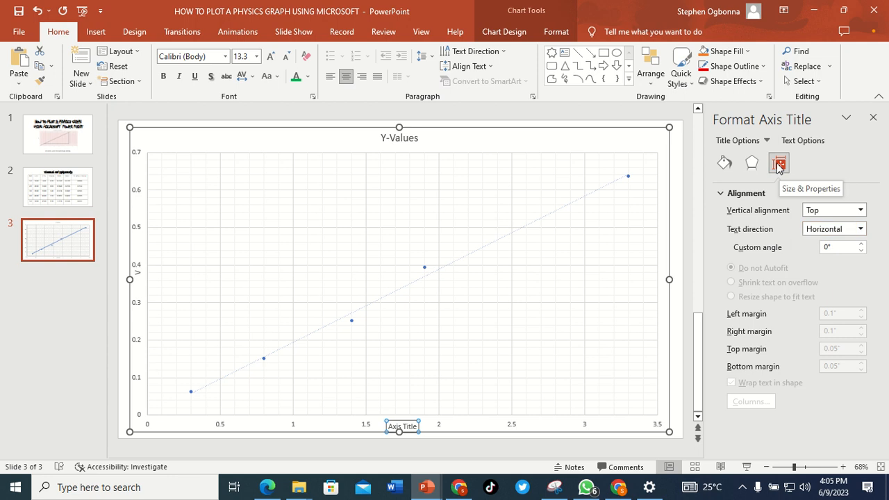
left_click(725, 163)
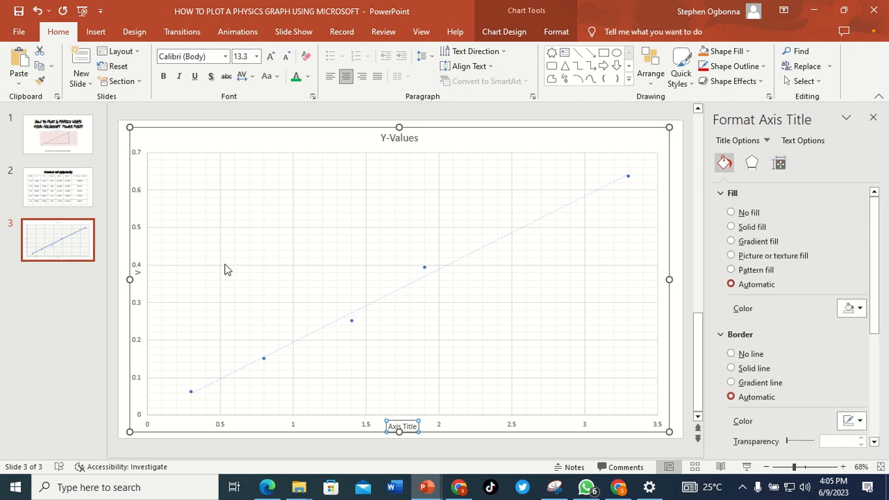
left_click(874, 118)
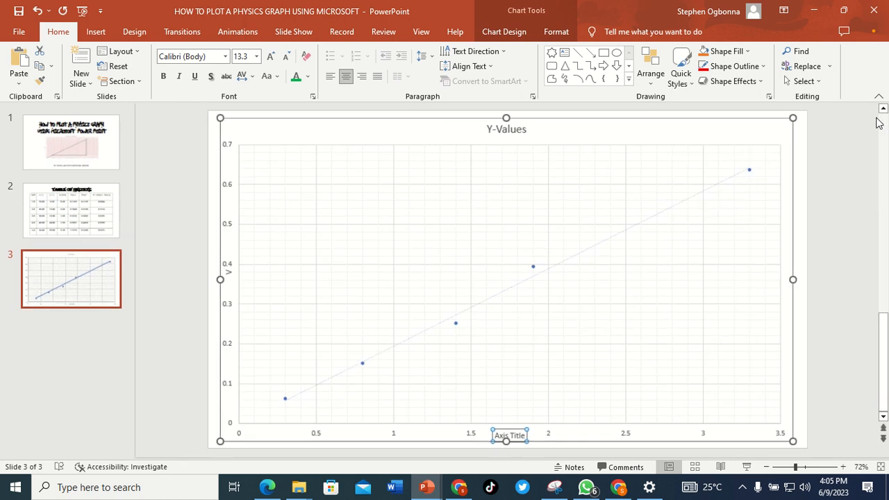
Replace the horizontal axis title with d(cm)
left_click(514, 436)
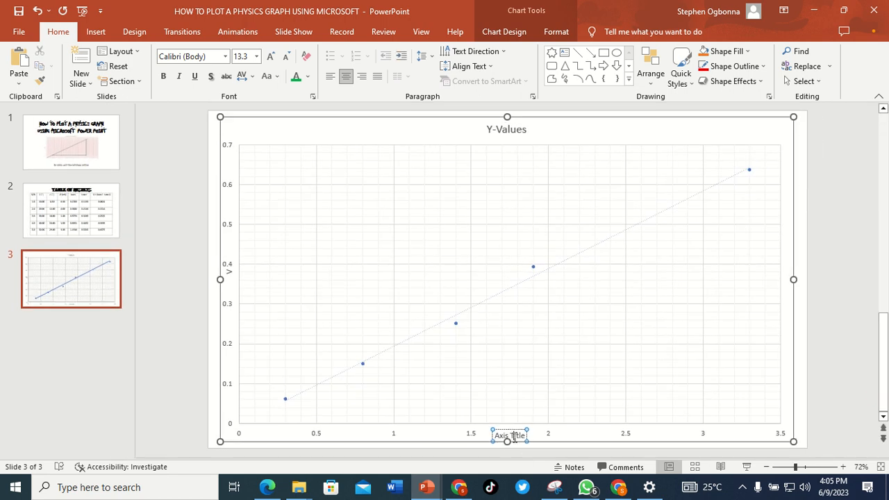
key("BackSpace")
key("BackSpace")
key("BackSpace")
key("BackSpace")
key("BackSpace")
key("BackSpace")
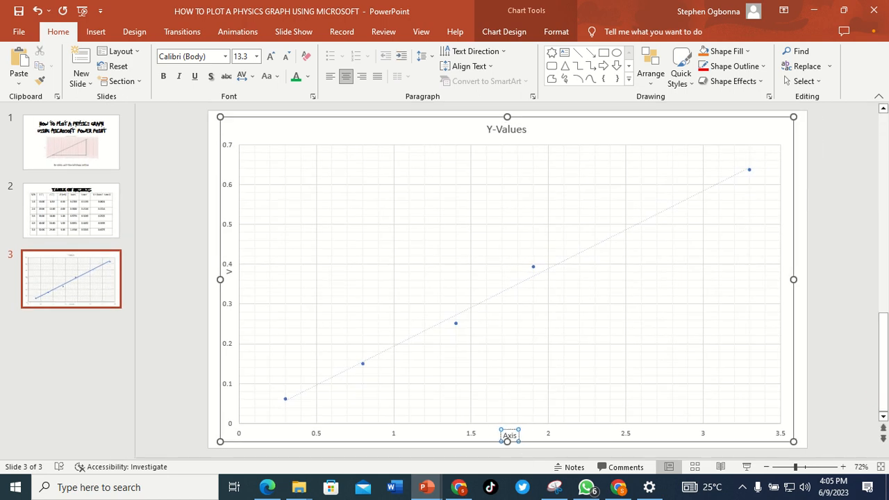
key("BackSpace")
key("BackSpace")
key("BackSpace")
key("BackSpace")
type("d(cm")
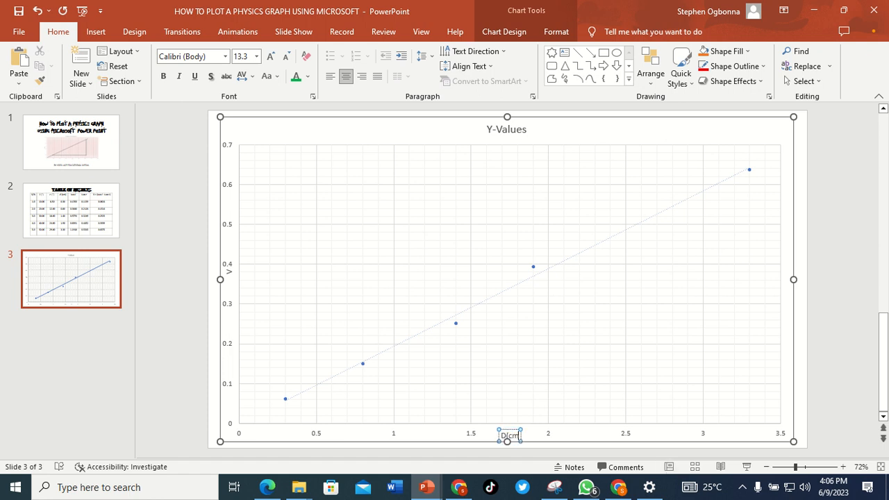
type(")")
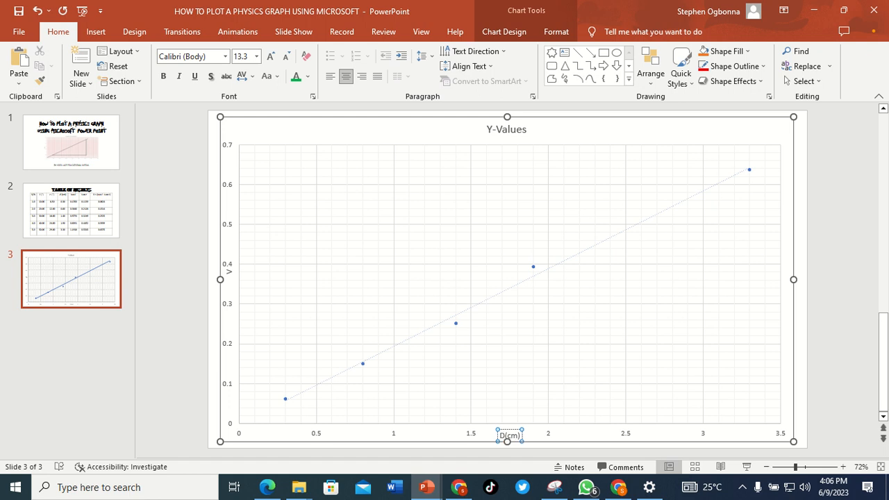
key("BackSpace")
type("D")
key("BackSpace")
type("d")
left_click(605, 425)
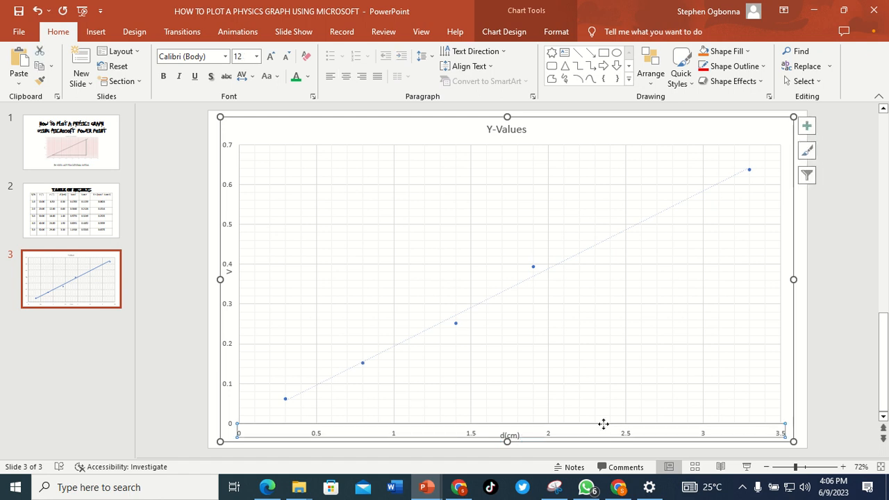
Change the trendline's dash type to a solid line
left_click(596, 245)
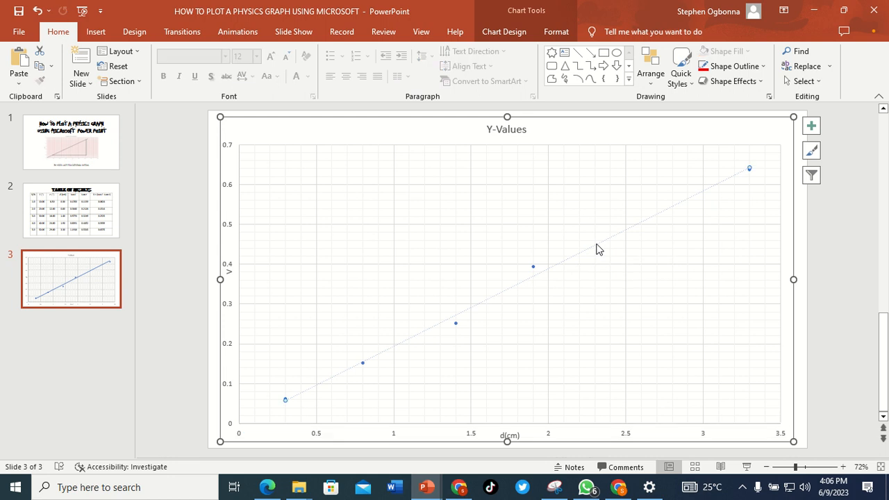
left_click(812, 127)
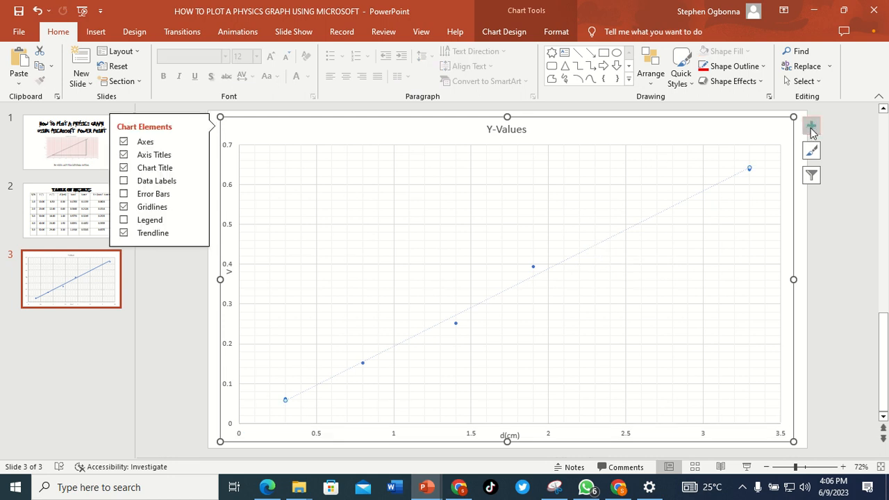
left_click(195, 234)
left_click(238, 300)
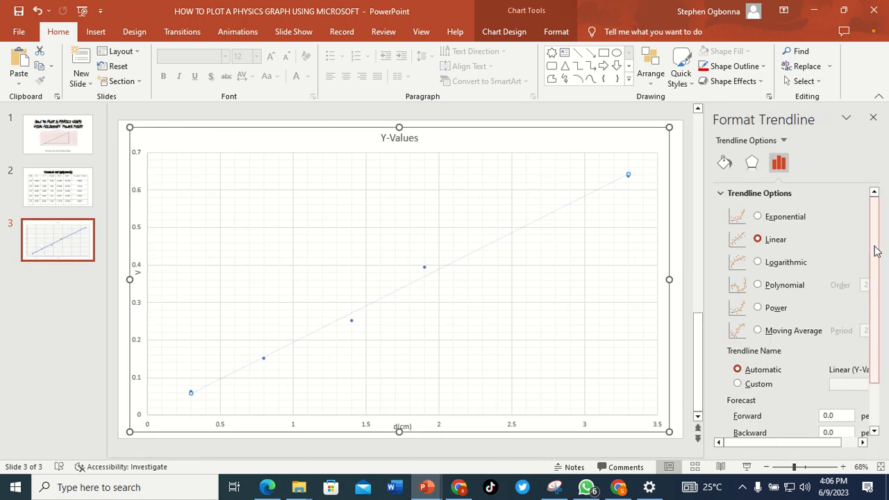
left_click_drag(877, 251, 875, 303)
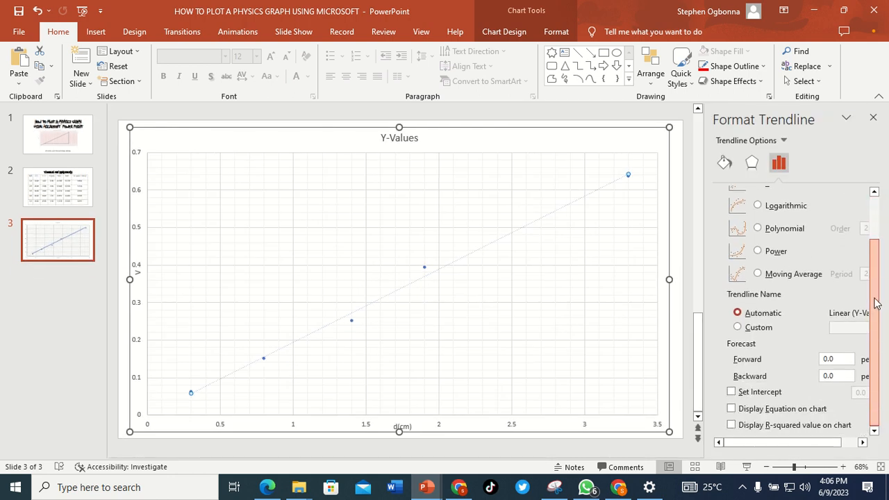
left_click(726, 164)
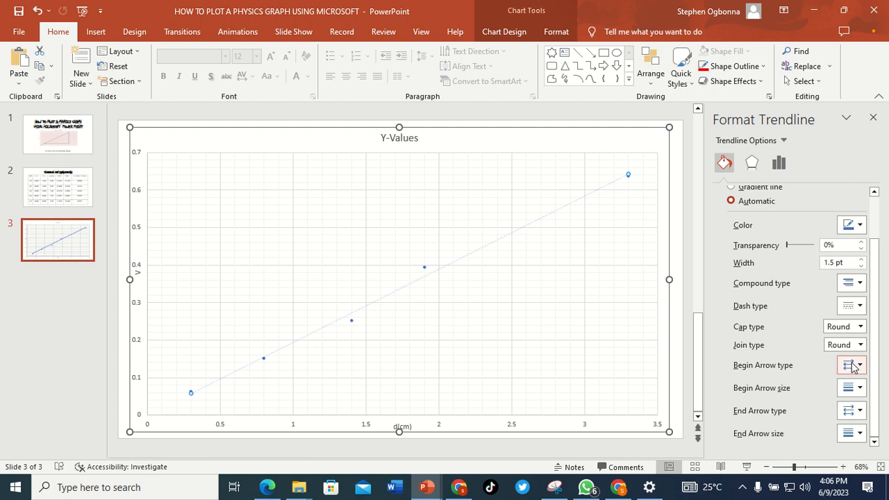
left_click(859, 307)
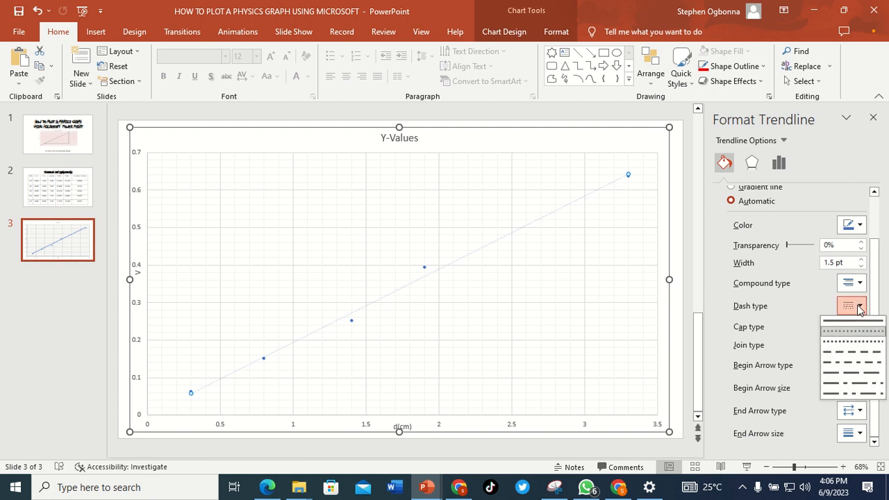
left_click(859, 321)
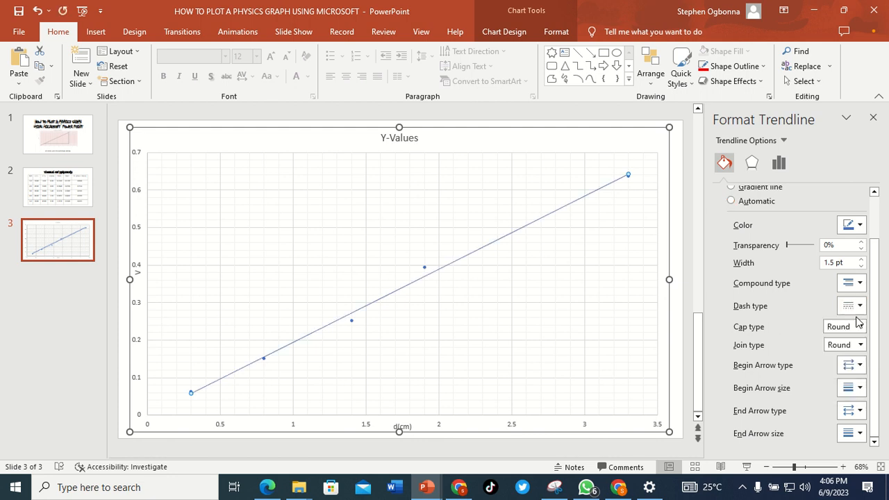
Set the trendline's width to 1.75 pt
left_click(862, 260)
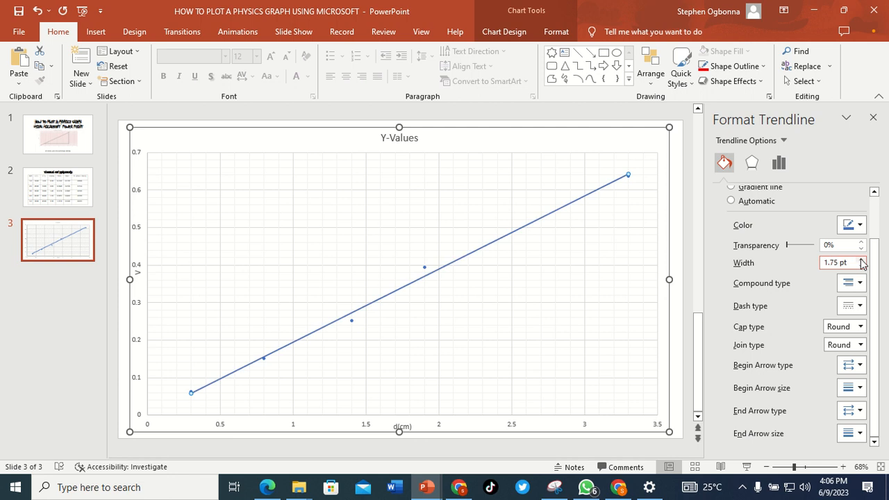
left_click(862, 259)
left_click(862, 267)
Extend the linear trendline backward by 0.29 periods using its forecast options
left_click(779, 162)
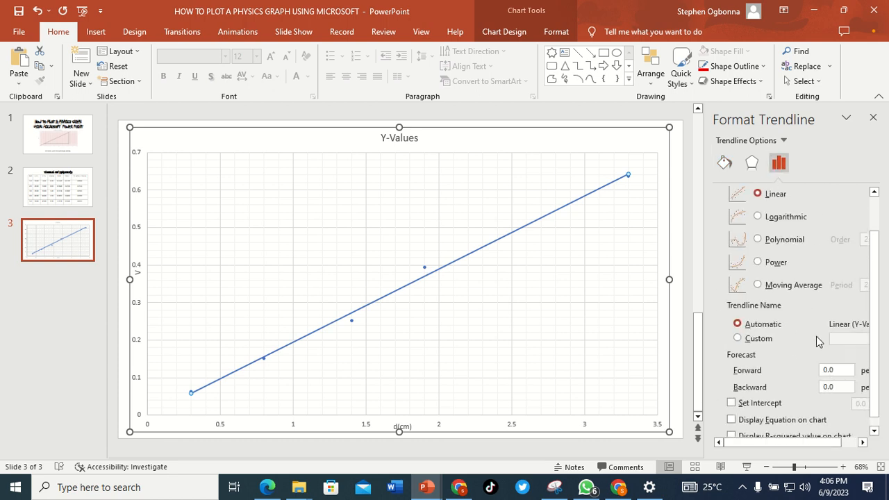
left_click(836, 369)
left_click(837, 387)
key("BackSpace")
type("1")
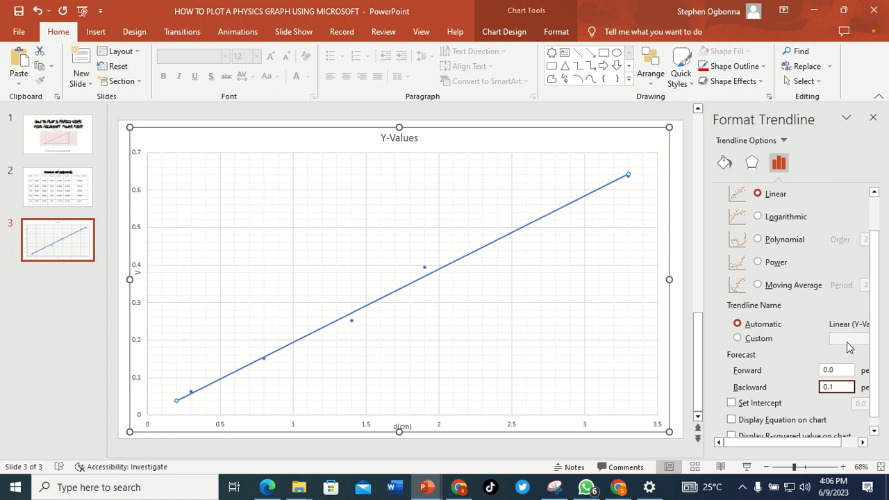
key("BackSpace")
key("Return")
type("5")
key("Return")
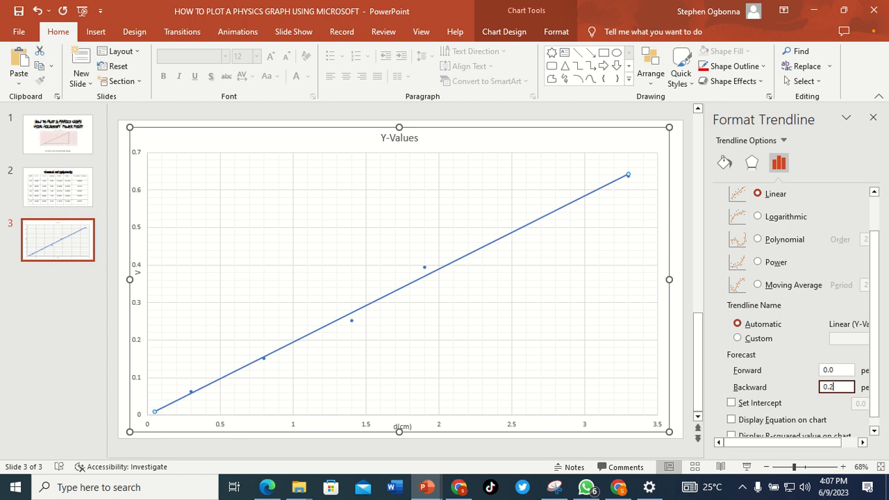
key("Return")
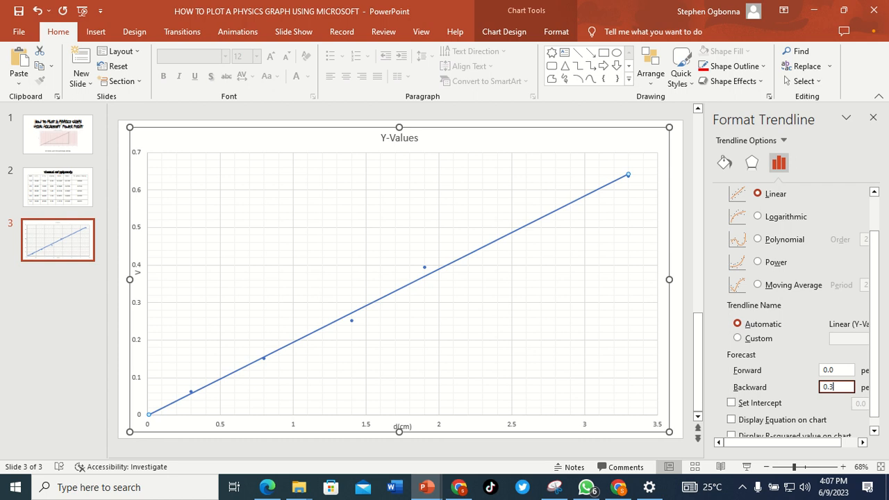
key("Return")
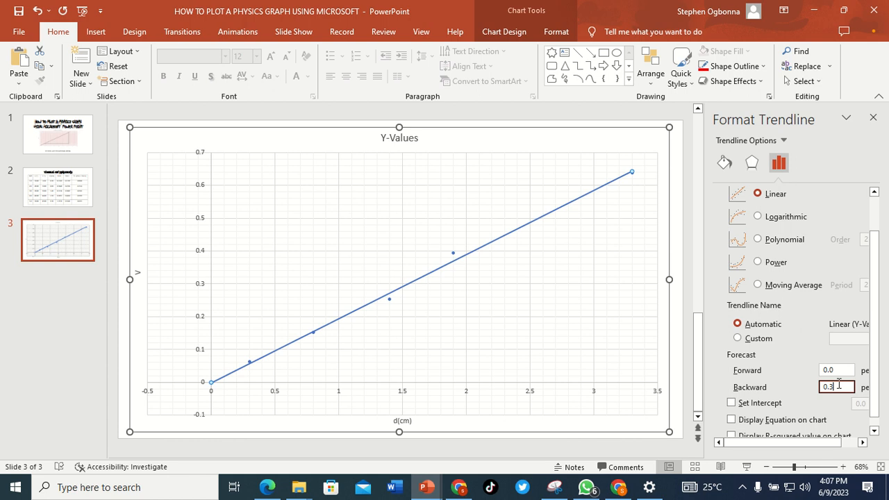
key("BackSpace")
key("Return")
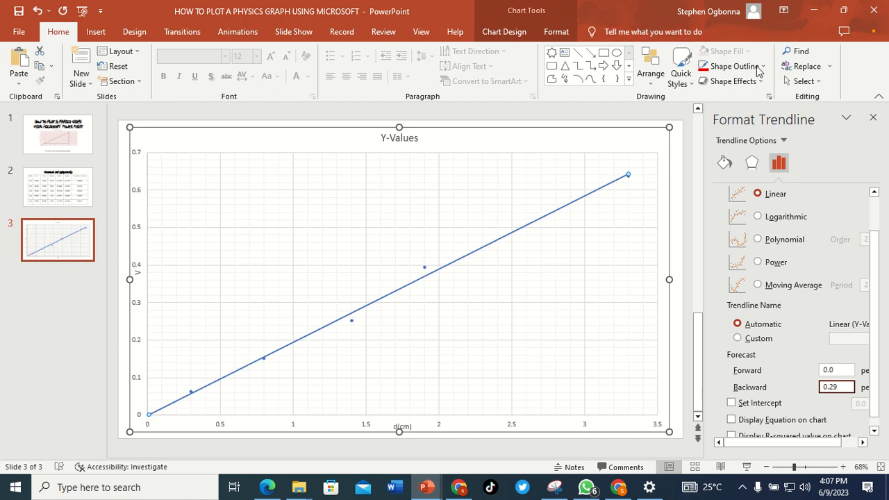
Replace the chart title with "A graph of V against d"
mouse_move(459, 5)
left_click(406, 136)
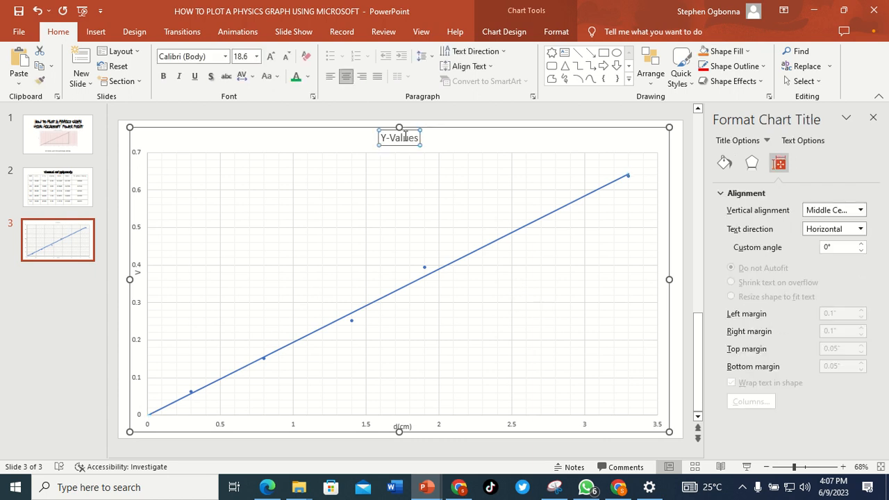
left_click(405, 138)
key("BackSpace")
key("BackSpace")
key("BackSpace")
key("BackSpace")
key("BackSpace")
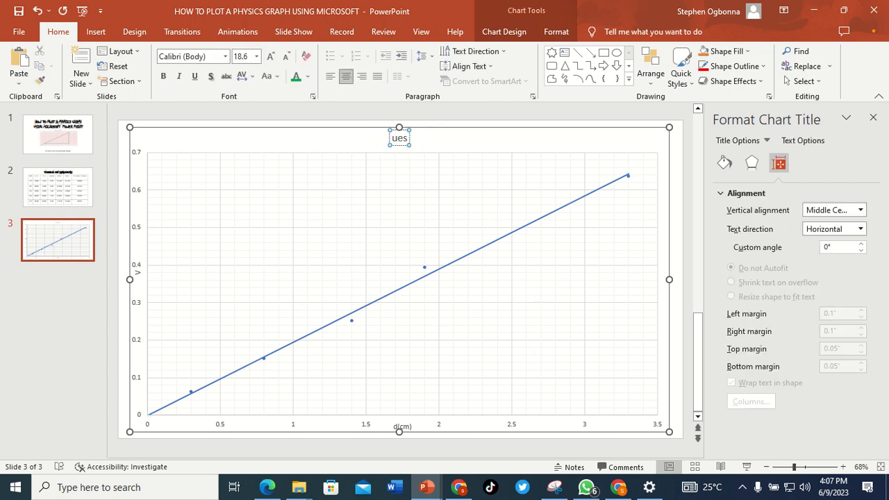
key("Delete")
key("Delete")
key("Delete")
type("A graph of")
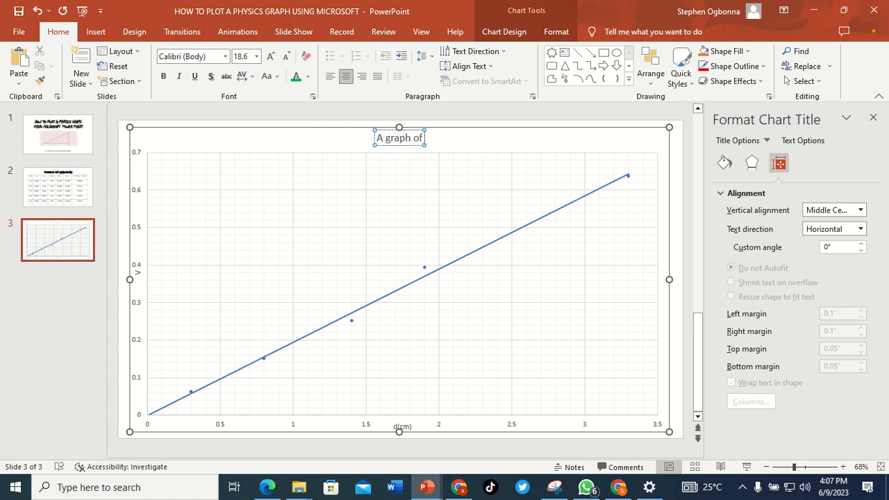
type(" V against d")
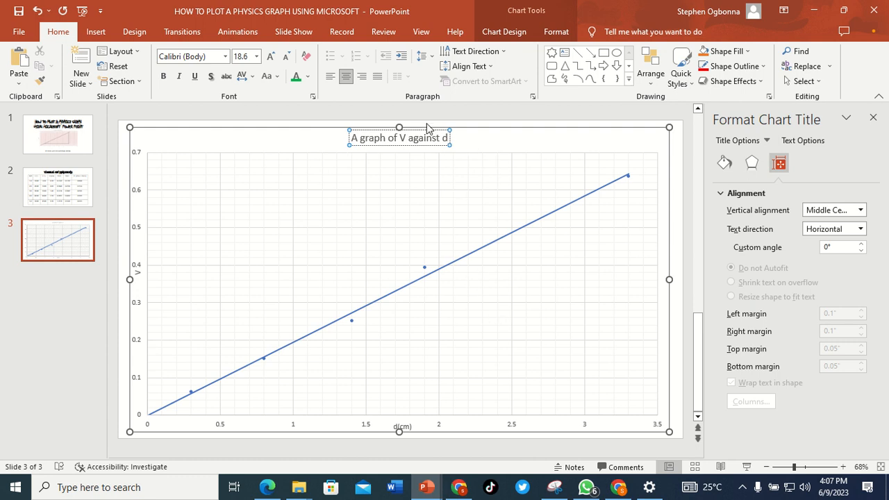
Set the line color of the vertical minor gridlines to standard red
left_click(547, 179)
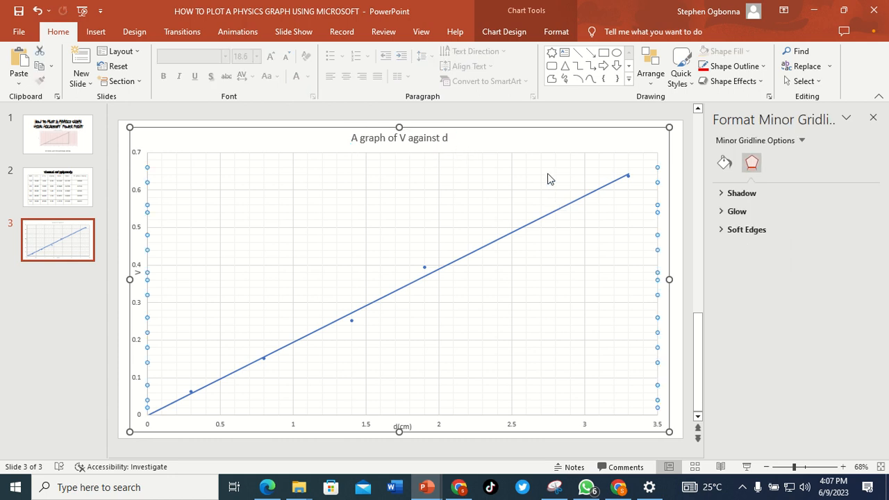
left_click(600, 160)
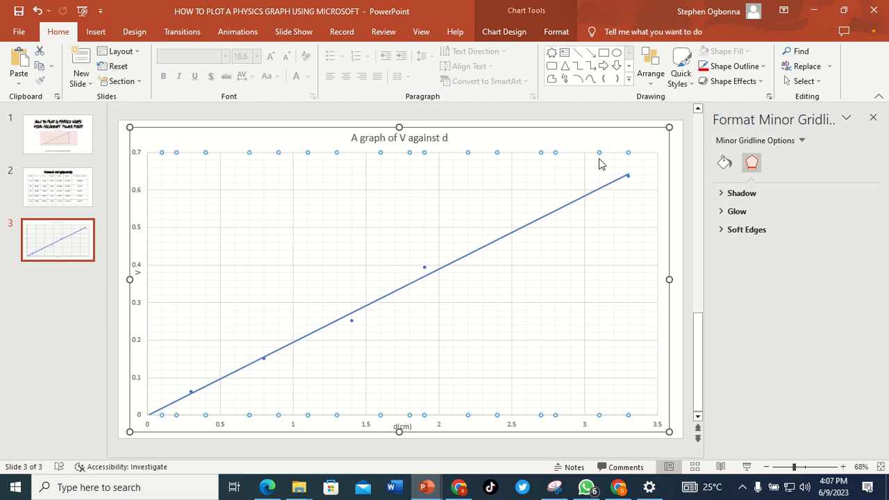
left_click(722, 166)
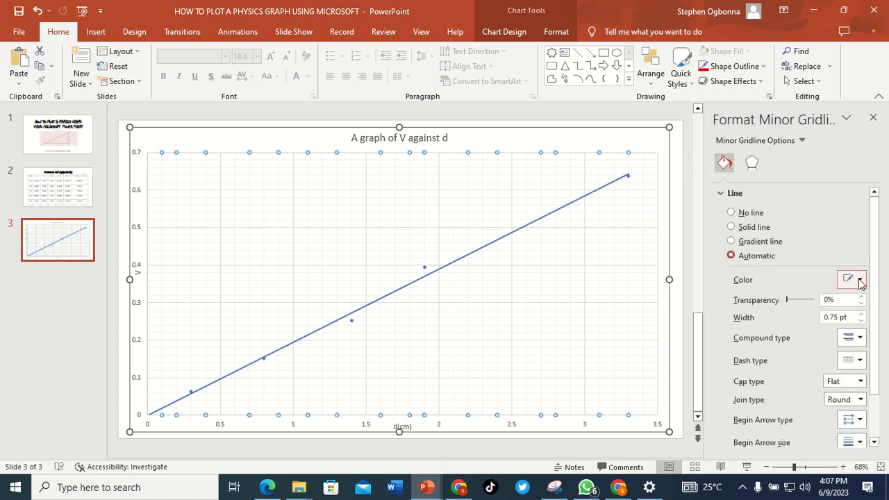
left_click(860, 280)
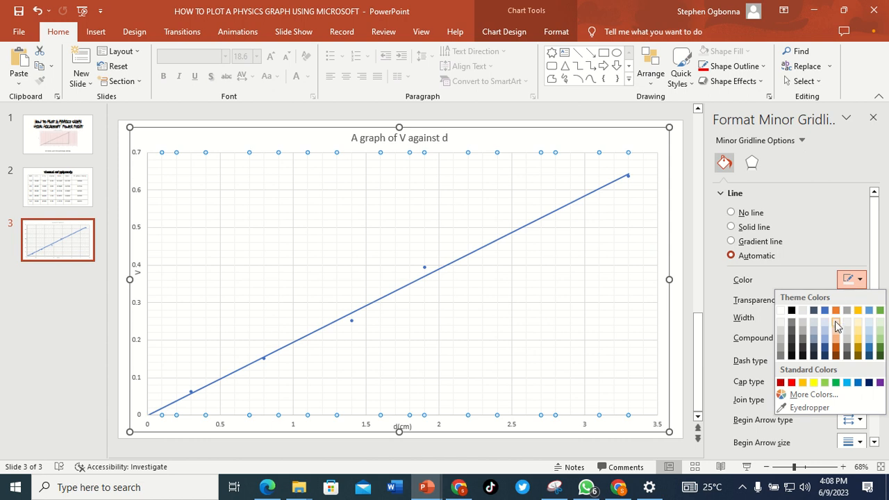
left_click(792, 383)
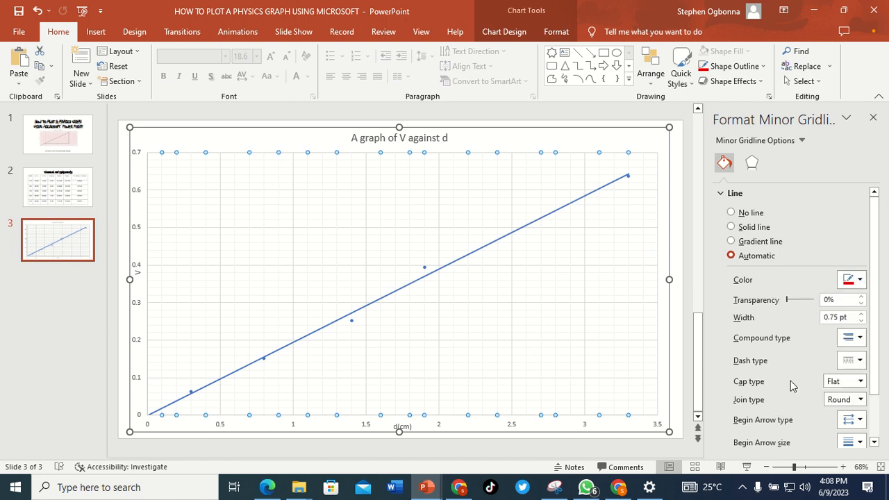
left_click(581, 152)
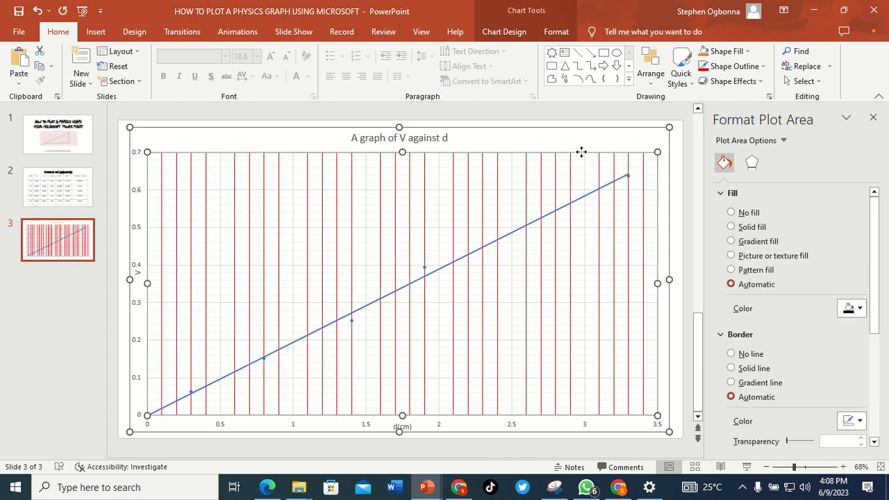
left_click(853, 308)
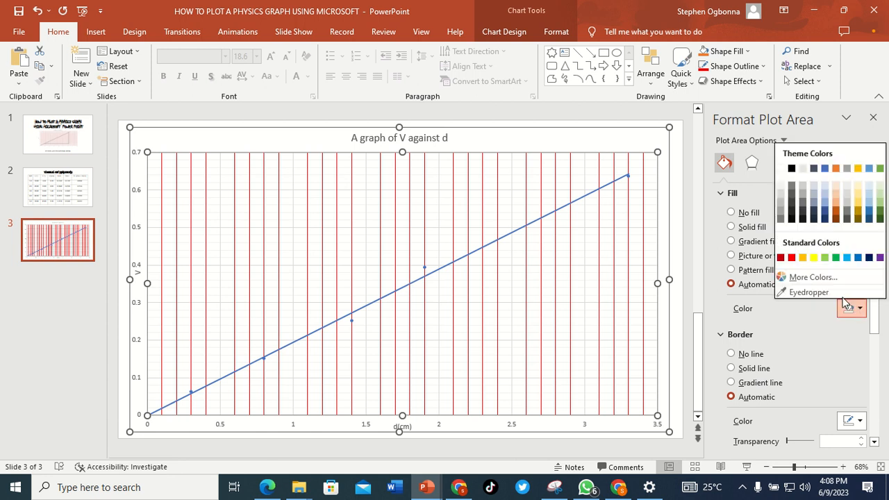
left_click(791, 258)
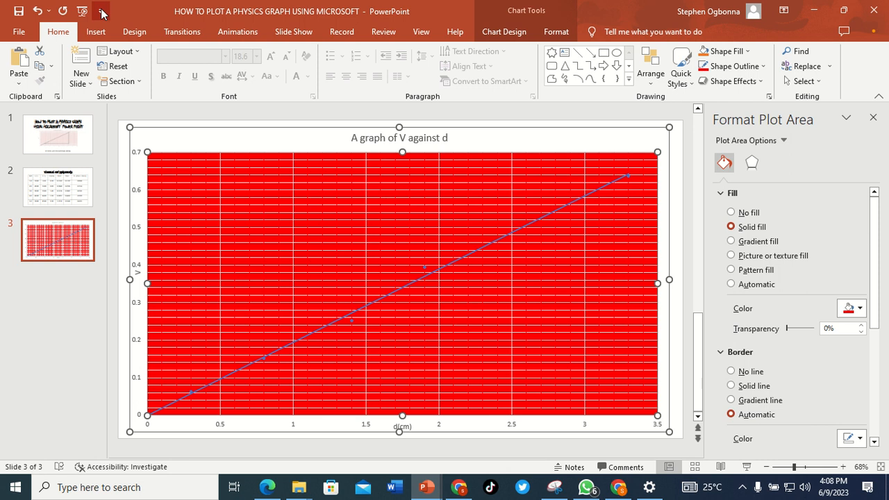
left_click(37, 10)
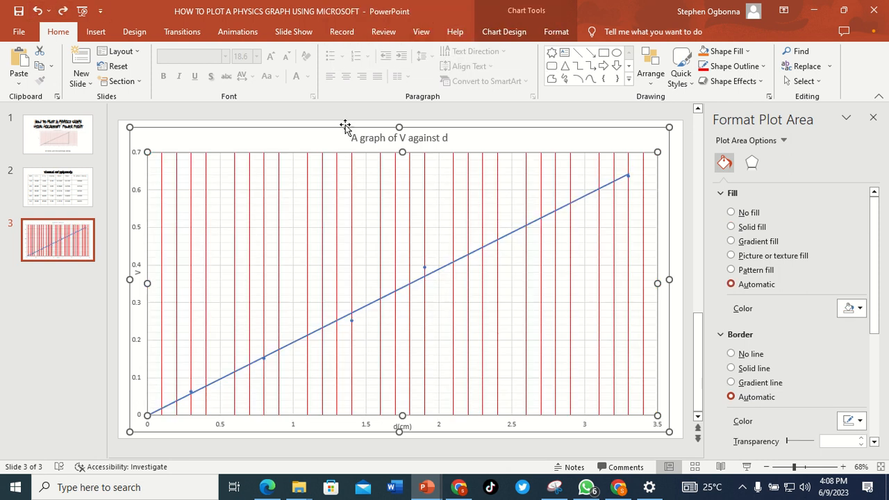
Color the chart's vertical major gridlines standard red
left_click(437, 190)
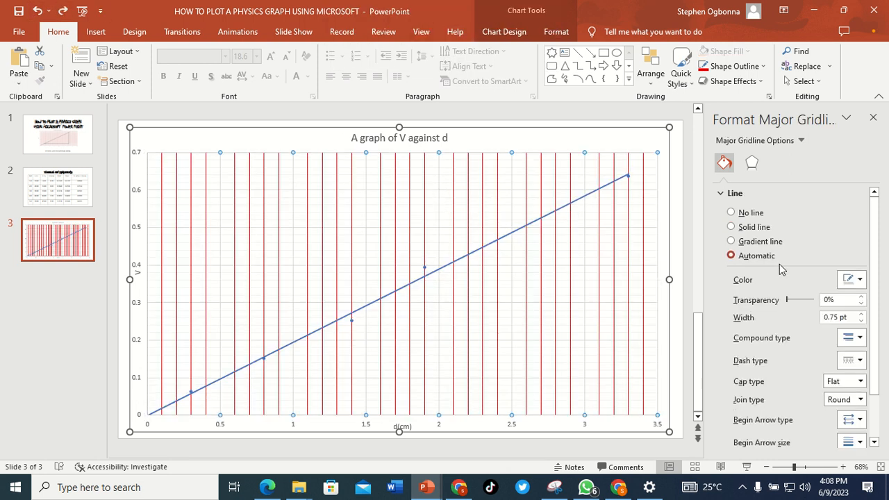
left_click(861, 280)
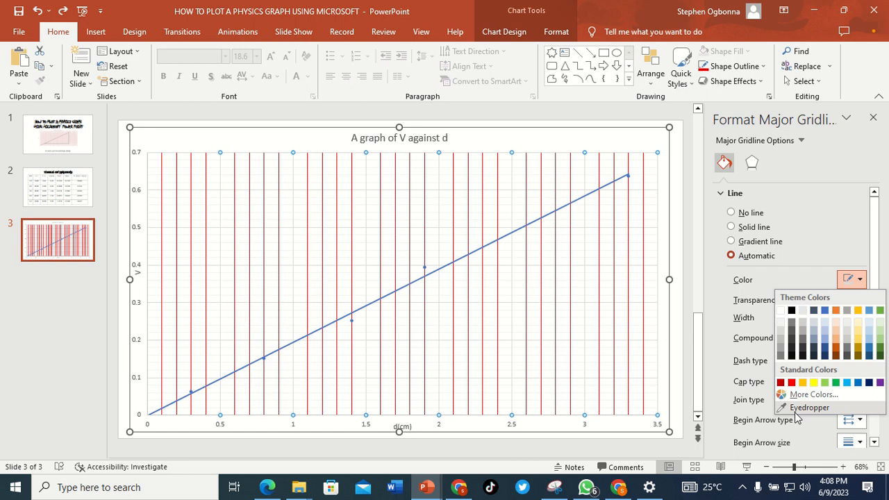
left_click(793, 384)
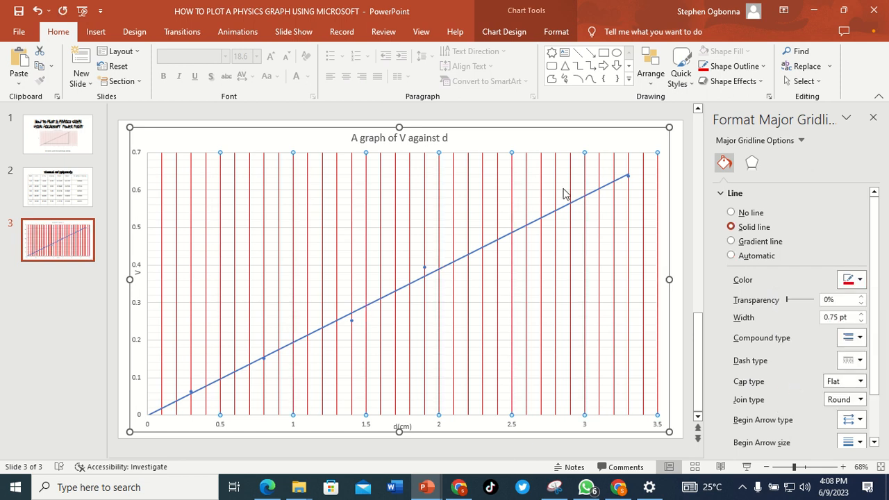
Change the horizontal minor gridlines' line color to standard red
left_click(576, 234)
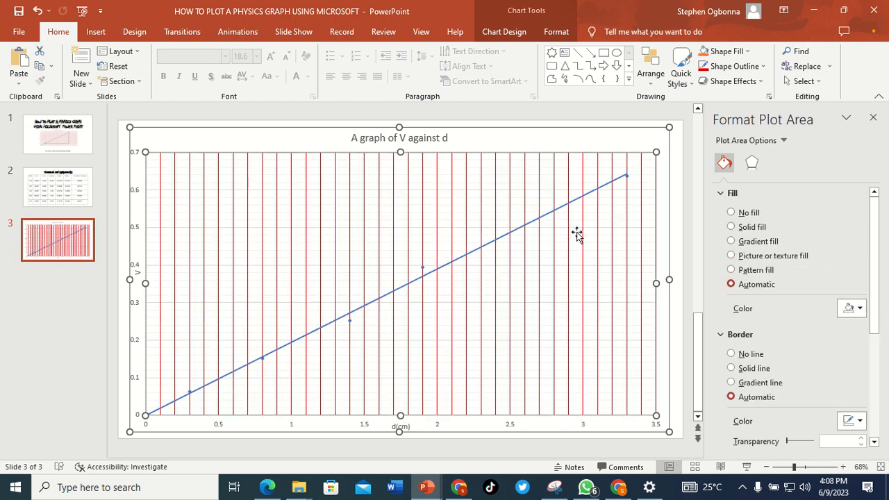
left_click(578, 264)
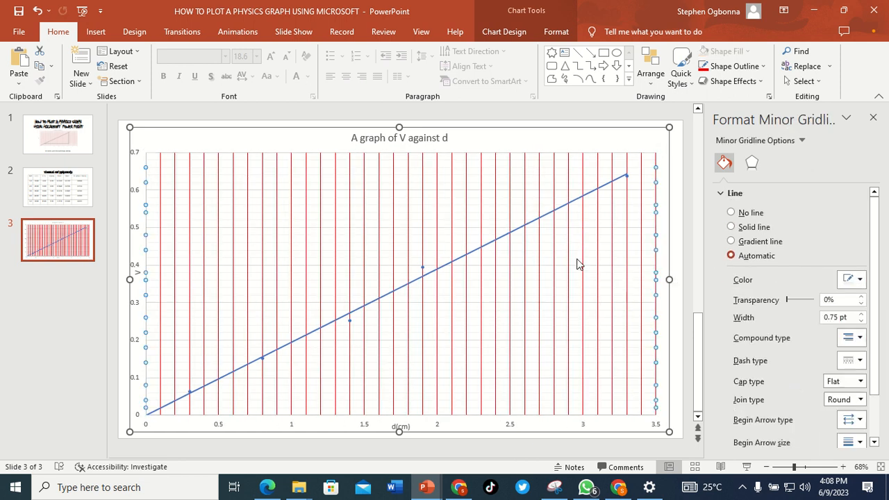
left_click(861, 280)
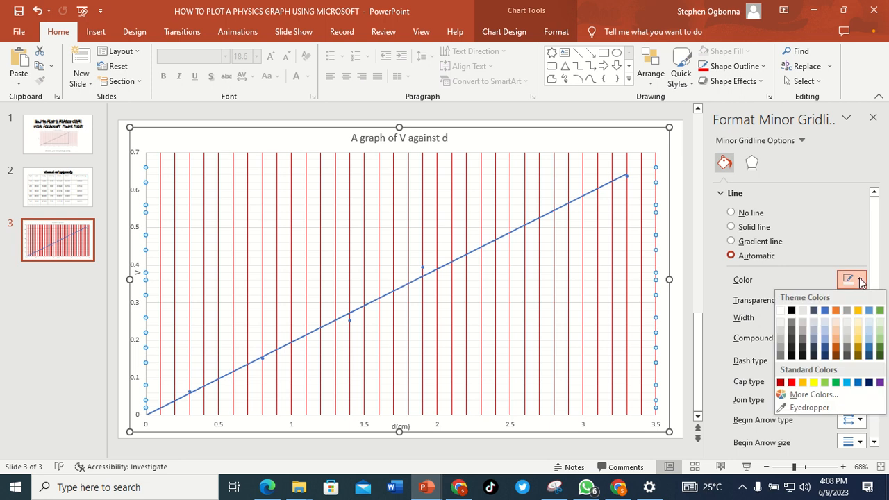
left_click(793, 383)
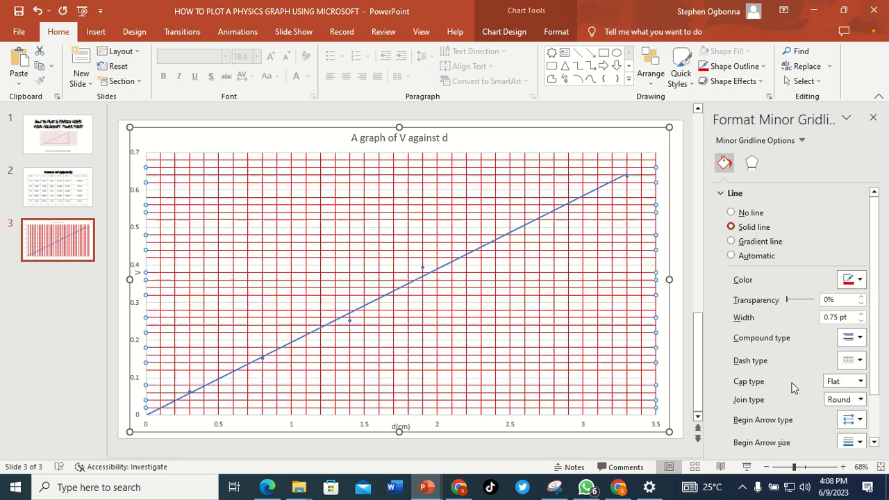
Make the chart's horizontal major gridlines standard red
left_click(534, 271)
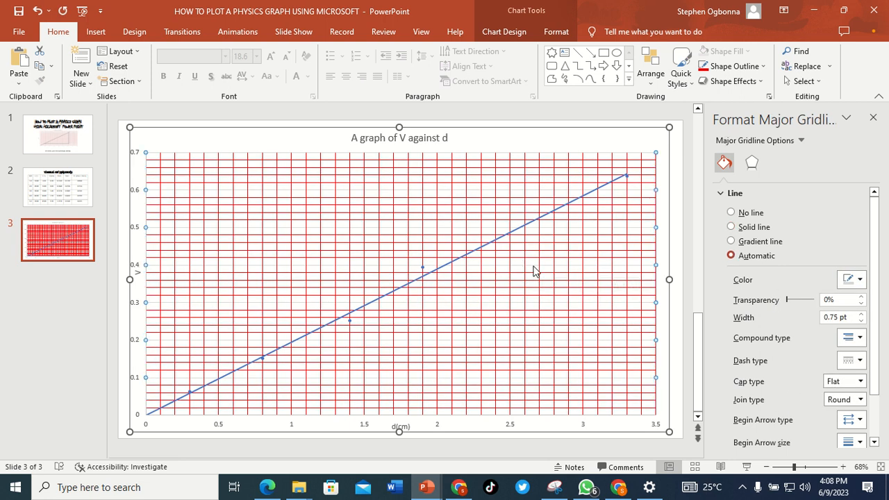
left_click(862, 280)
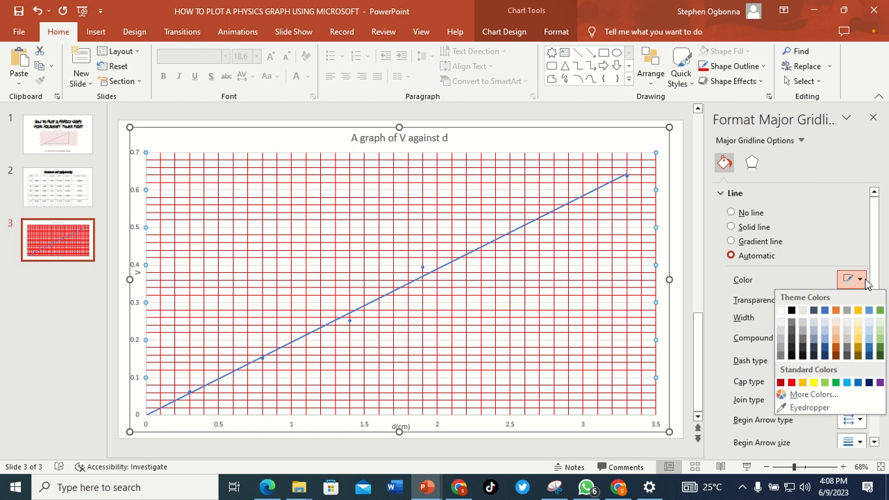
left_click(791, 381)
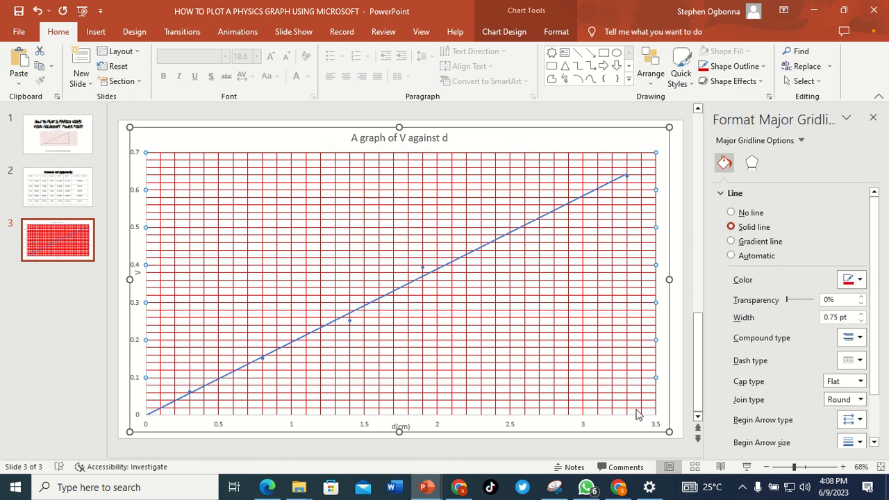
left_click(611, 419)
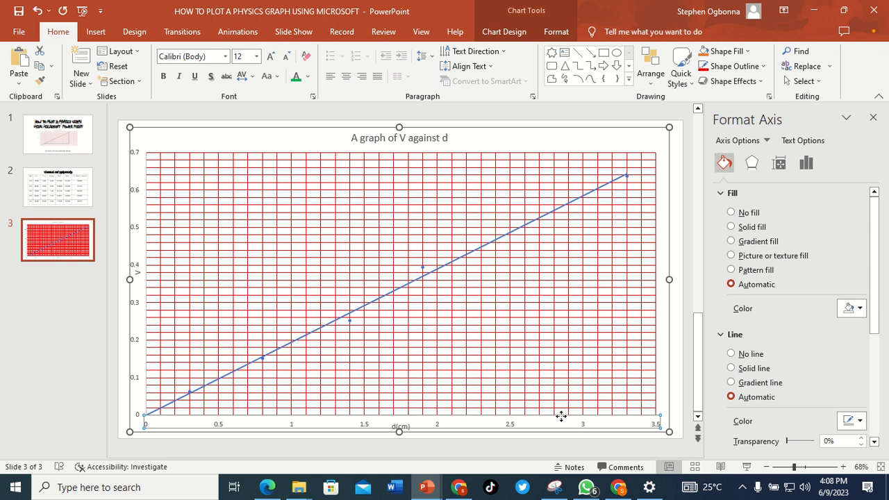
left_click(856, 308)
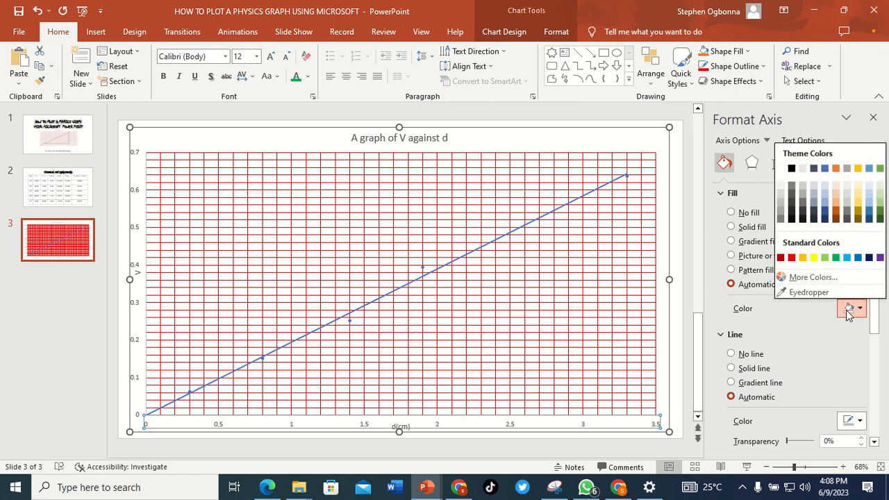
left_click(792, 257)
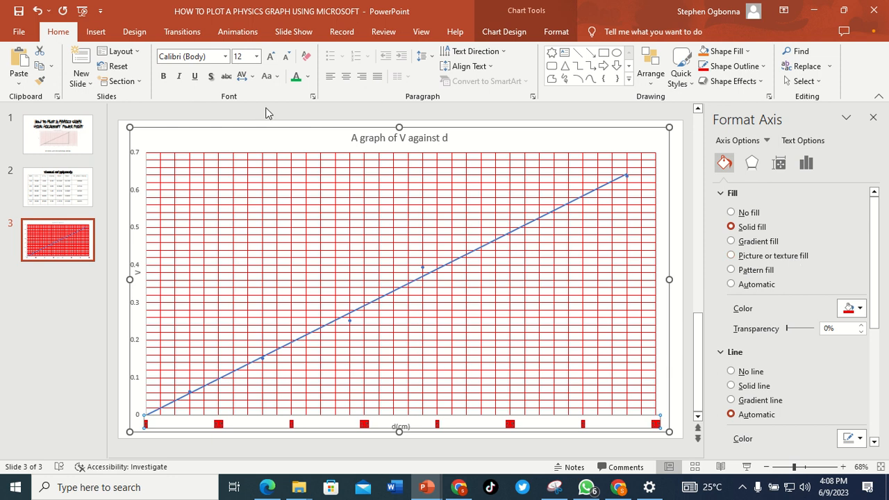
left_click(37, 10)
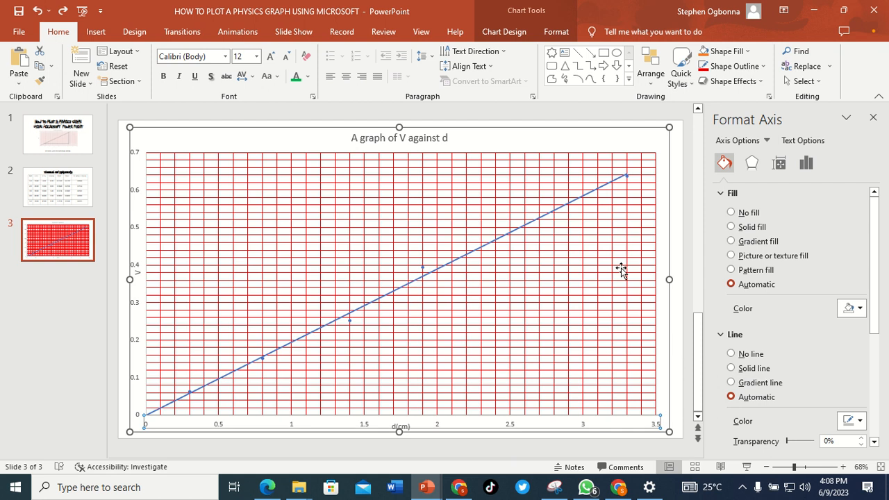
left_click(147, 212)
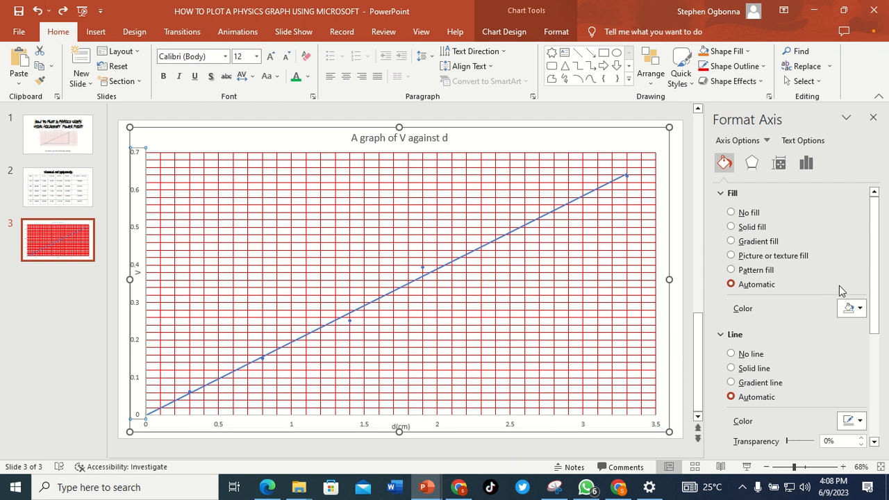
left_click(856, 309)
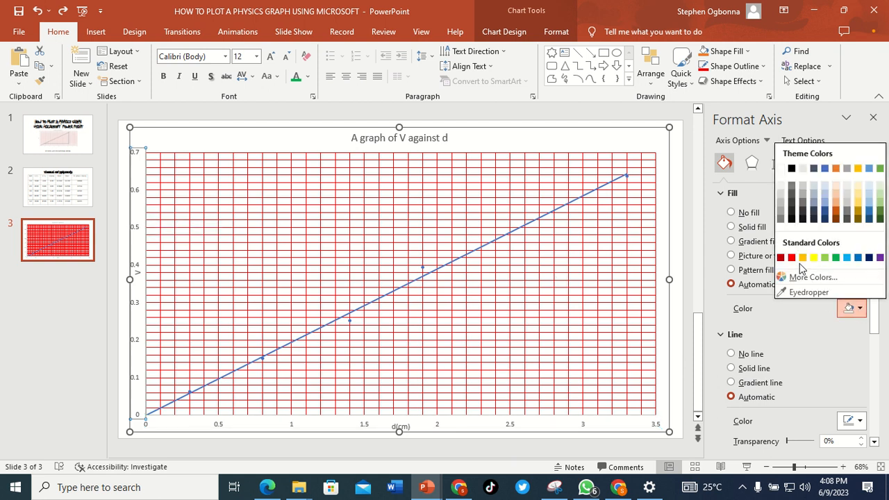
left_click(791, 258)
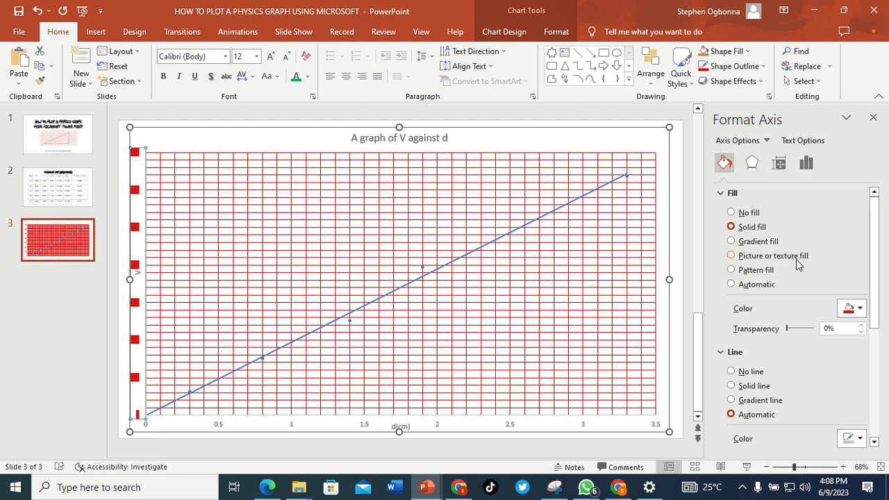
left_click(38, 11)
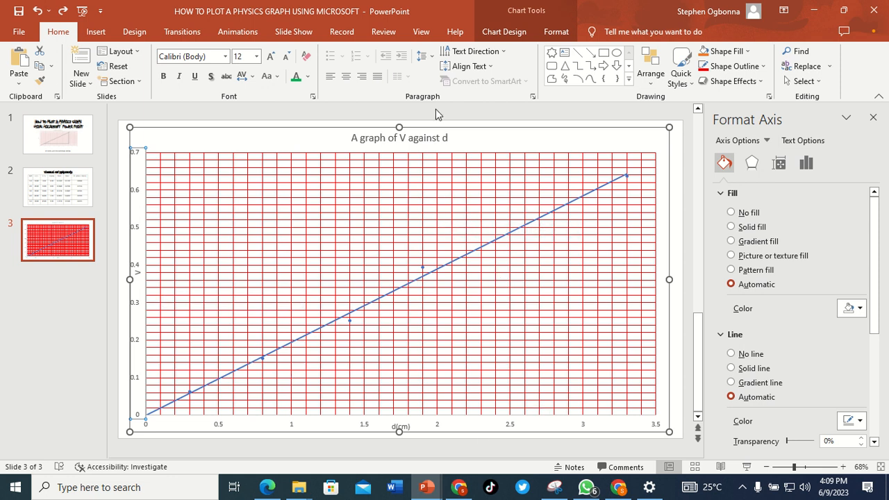
Change the font color of the chart title to standard green
left_click(436, 142)
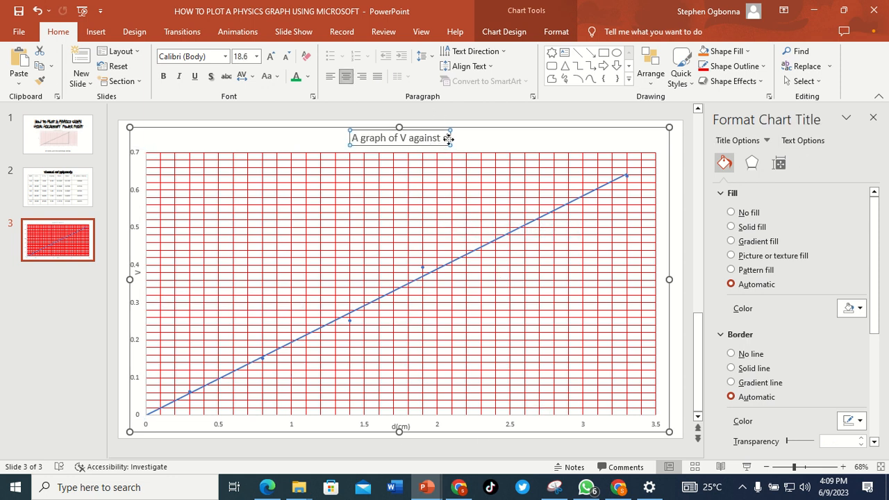
left_click_drag(447, 138, 287, 123)
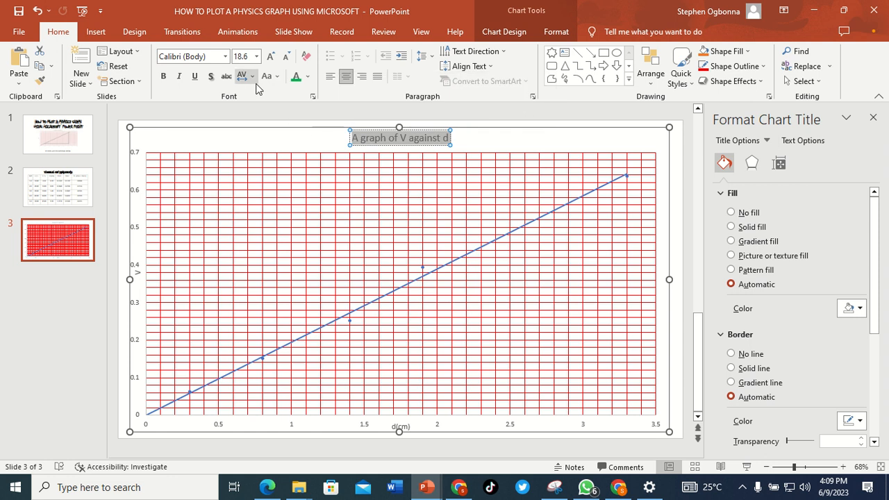
left_click(310, 79)
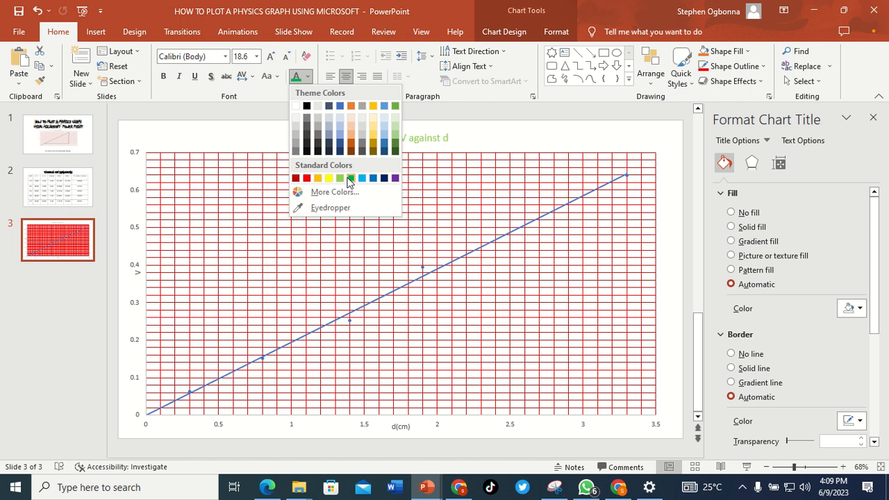
left_click(351, 179)
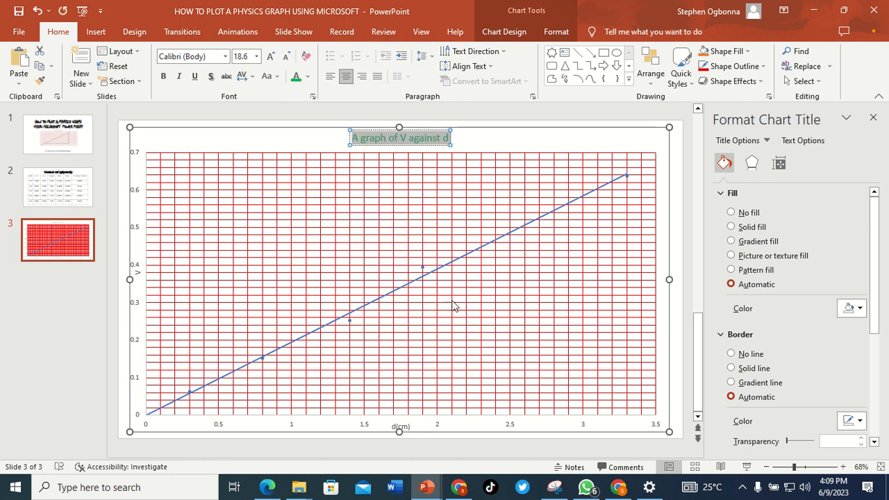
Format the horizontal axis title text d(cm) as green, bold and size 20
left_click(402, 427)
left_click_drag(408, 426, 385, 427)
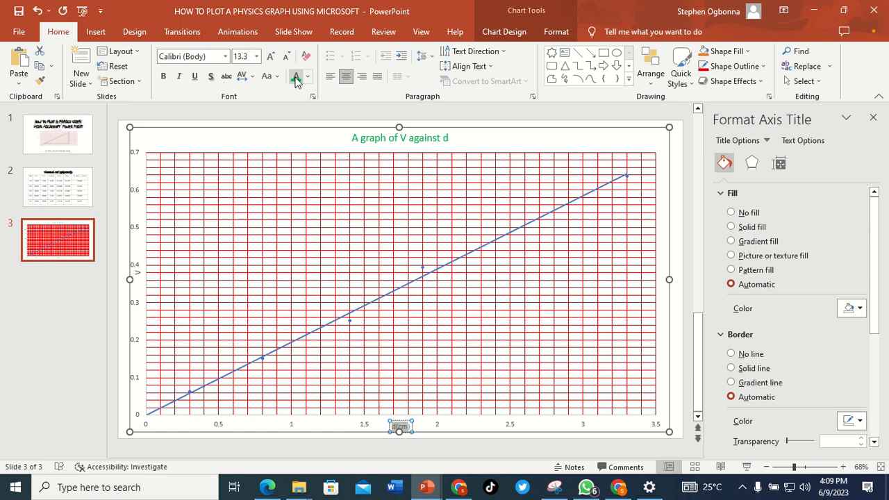
left_click(163, 80)
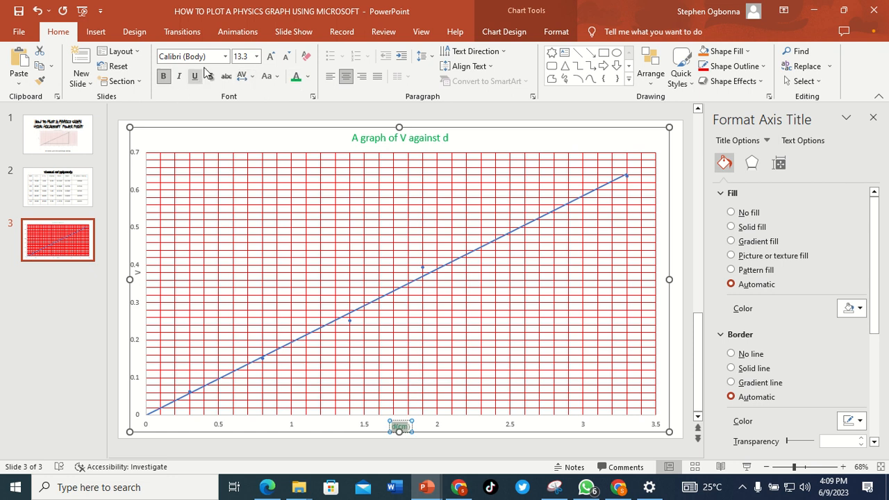
left_click(258, 56)
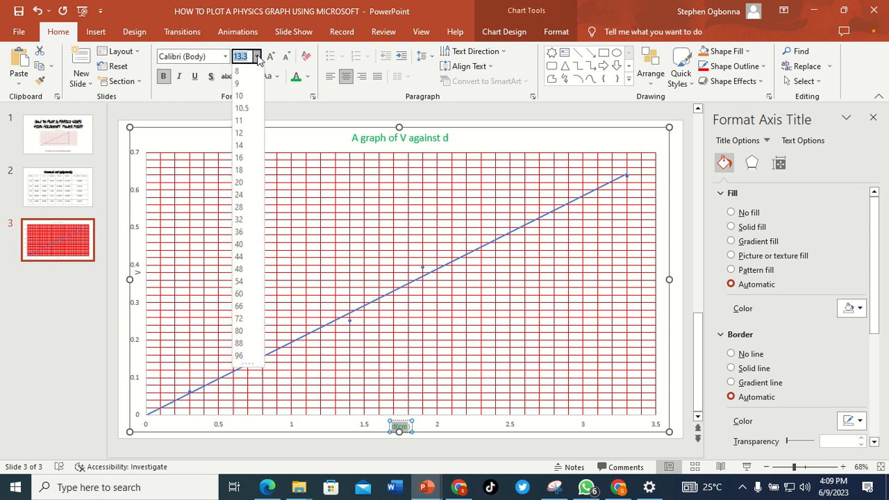
left_click(240, 182)
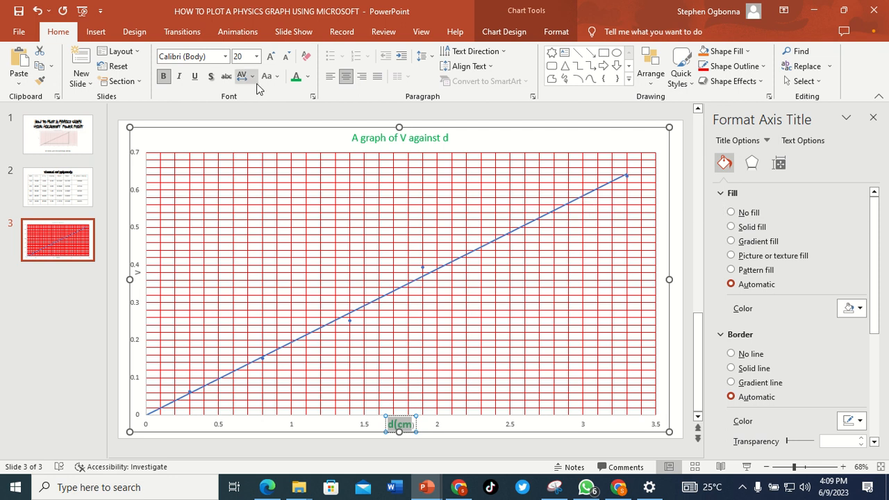
Draw a vertical line about 4.48" long from the trendline near d = 3.1 down to V = 0.1, with a 2¼ pt weight
left_click(104, 32)
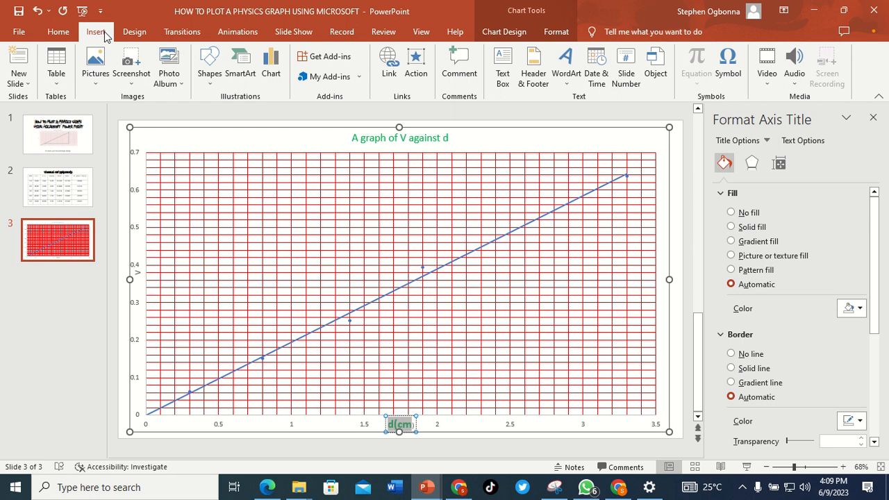
left_click(56, 35)
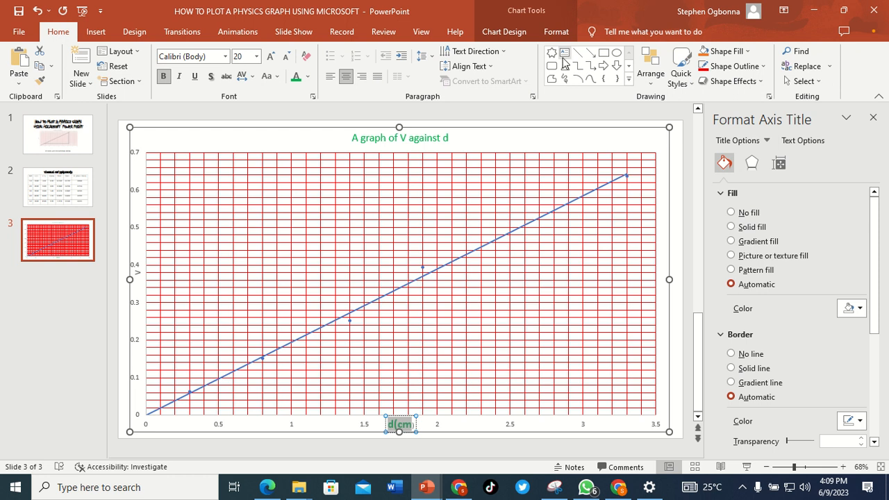
left_click(577, 52)
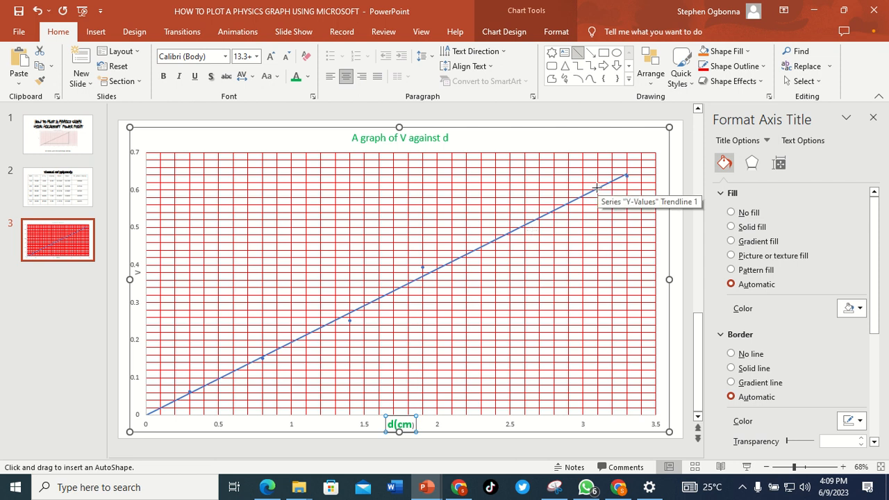
left_click_drag(597, 189, 598, 346)
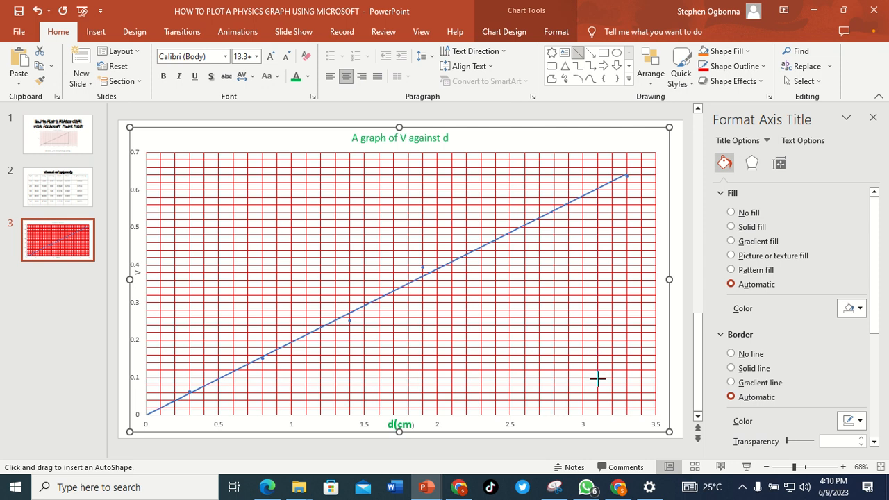
left_click_drag(598, 378, 598, 379)
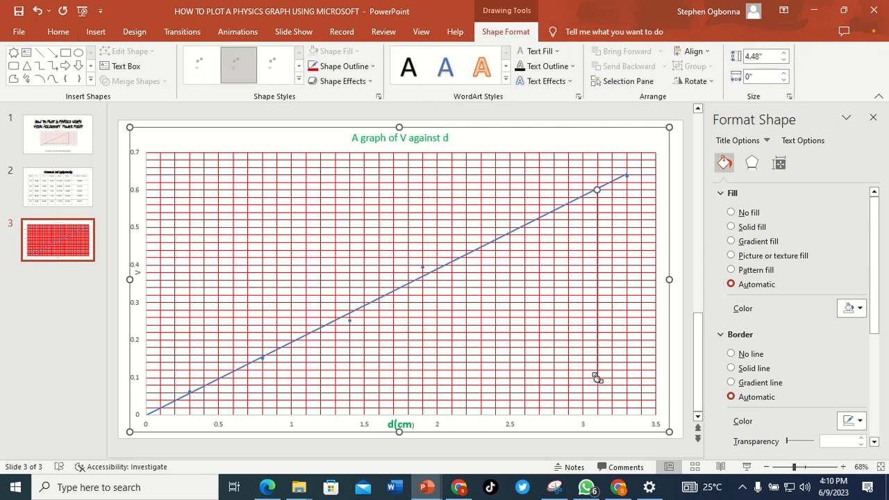
left_click(355, 66)
mouse_move(370, 231)
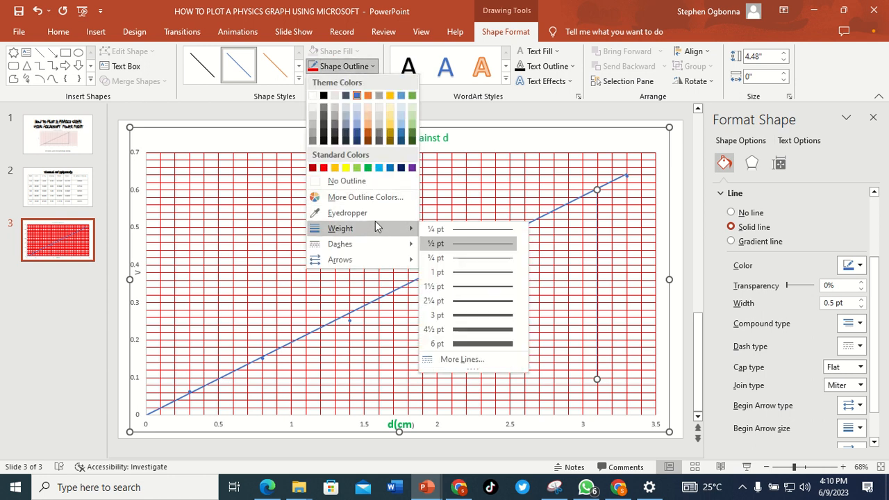
left_click(478, 300)
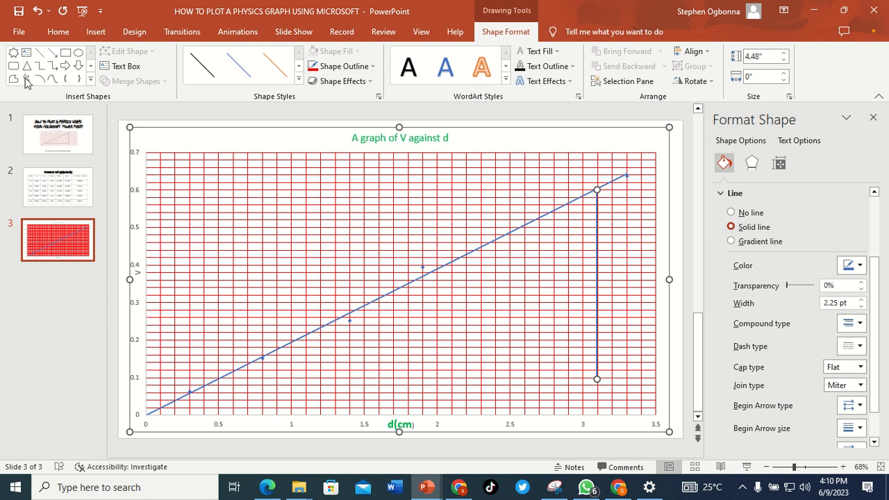
Draw a horizontal line about 8.95" long from the trendline at d = 0.5 to the vertical line's lower end, weighted 2¼ pt
left_click(40, 52)
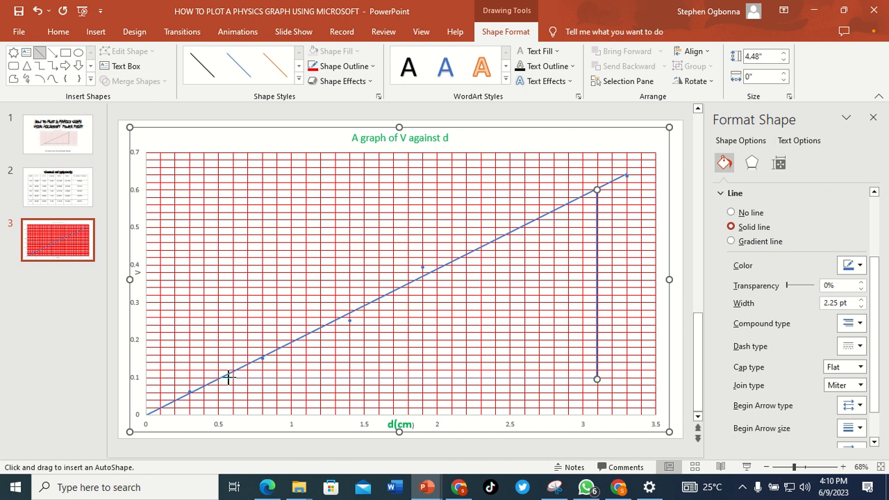
left_click_drag(218, 378, 596, 378)
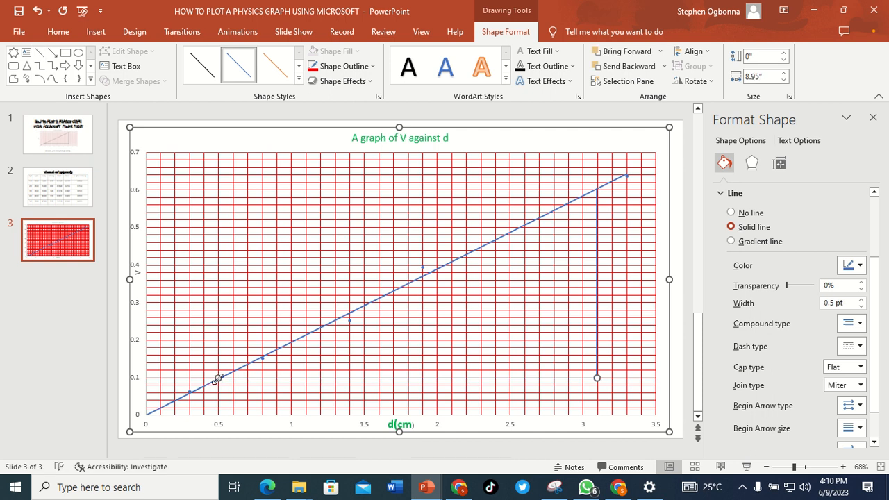
left_click(363, 66)
mouse_move(392, 225)
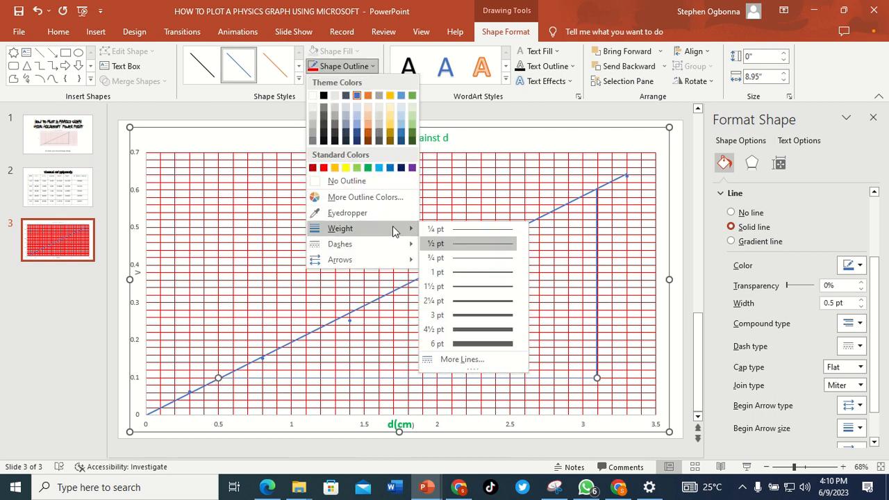
left_click(496, 300)
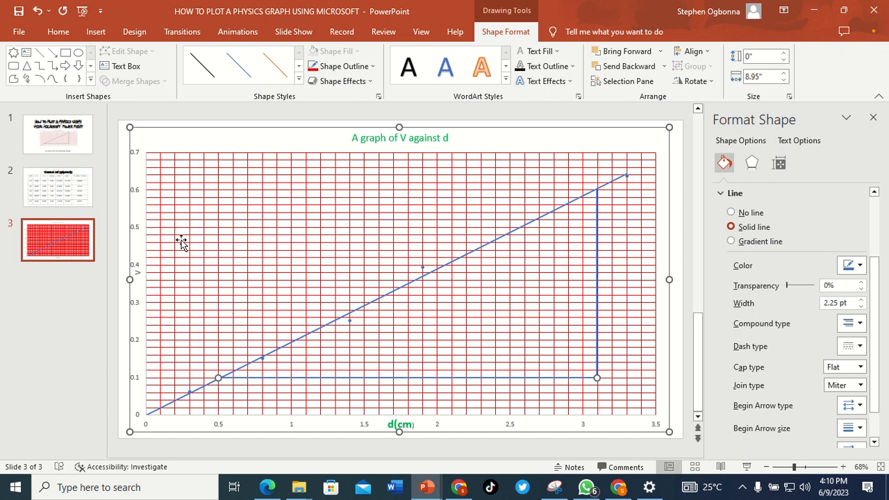
Add a new slide after the graph slide and enter the title SLOPE
left_click(199, 263)
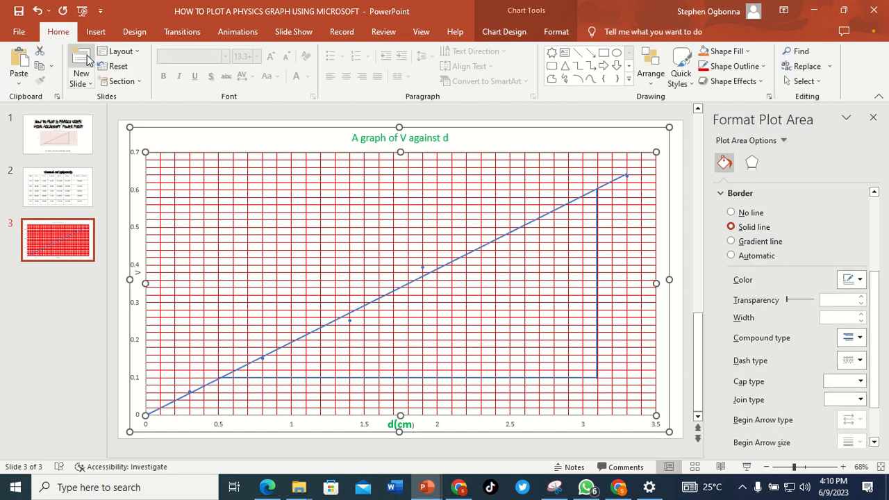
left_click(86, 59)
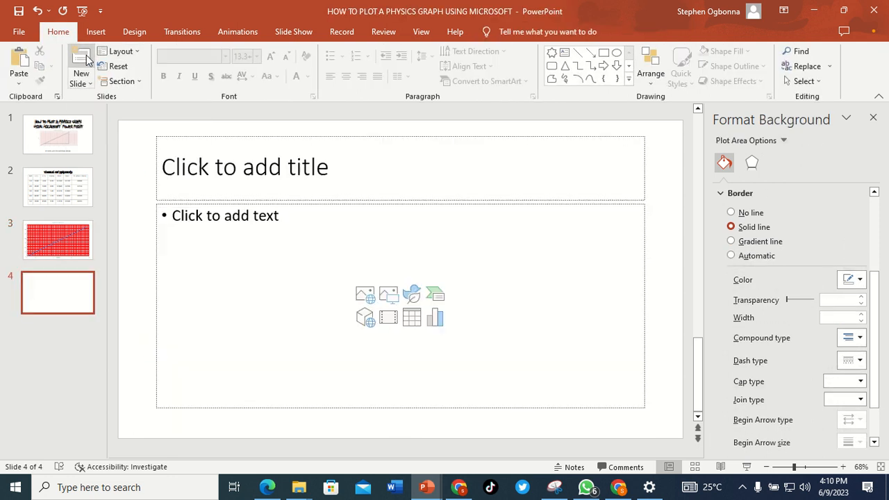
left_click(345, 188)
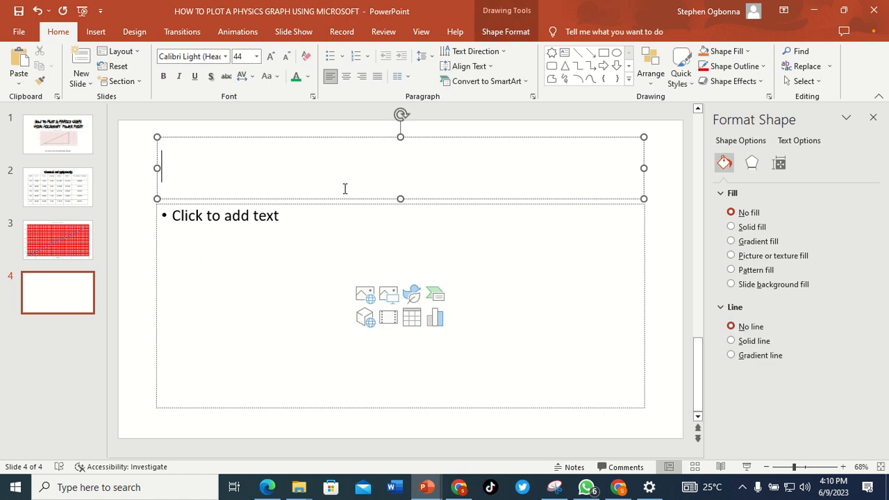
type("SLOPE")
Center the SLOPE title, make it bold in the Chiller font, and open its font size choices
left_click_drag(216, 176, 239, 159)
left_click(238, 158)
double_click(237, 159)
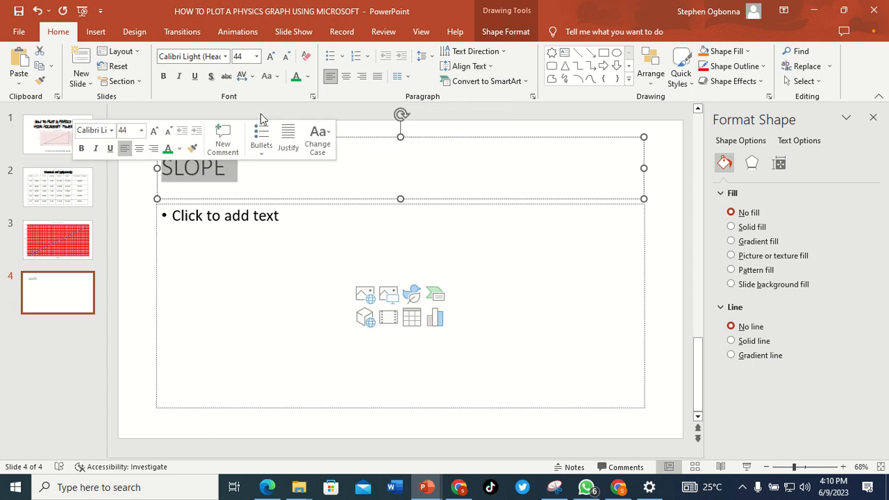
left_click(346, 76)
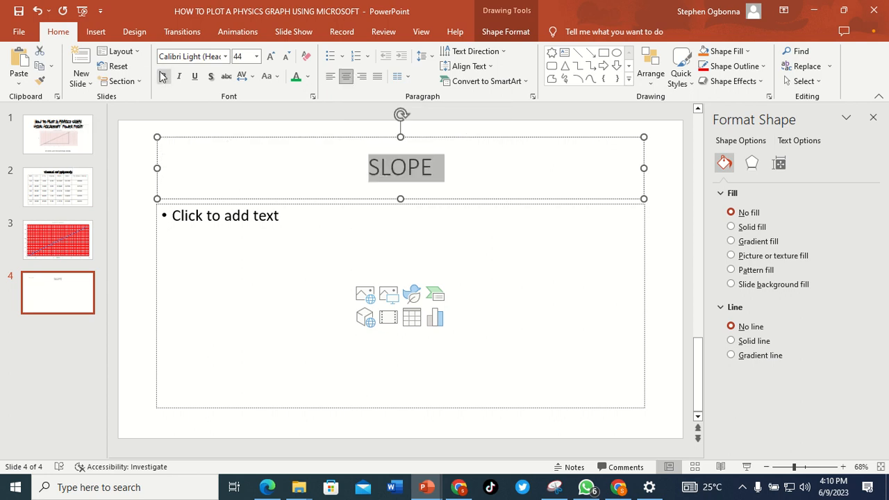
left_click(164, 75)
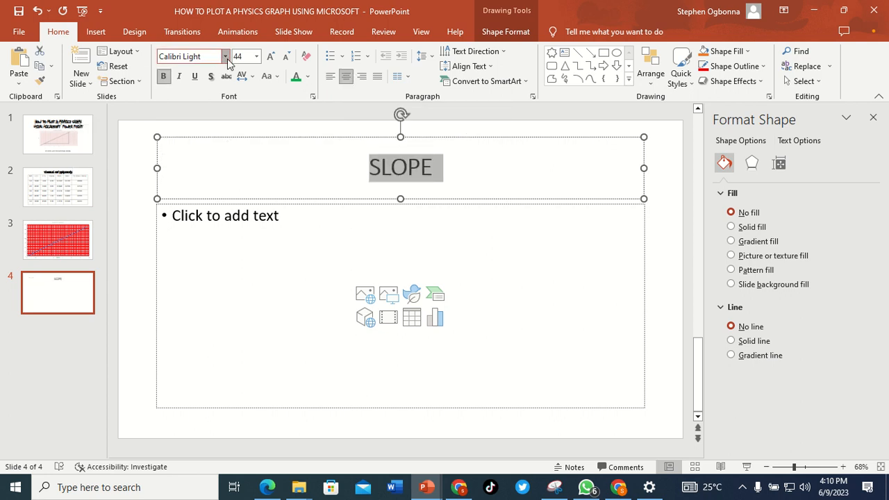
left_click(224, 56)
left_click(223, 137)
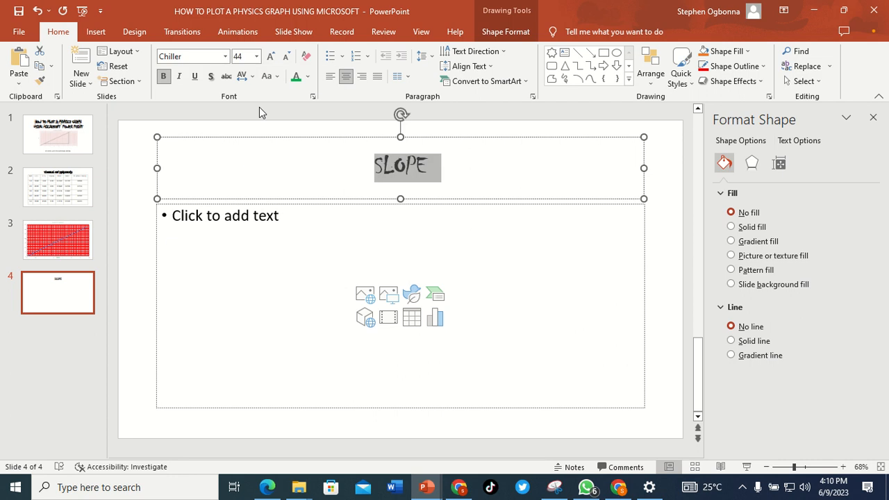
left_click(256, 56)
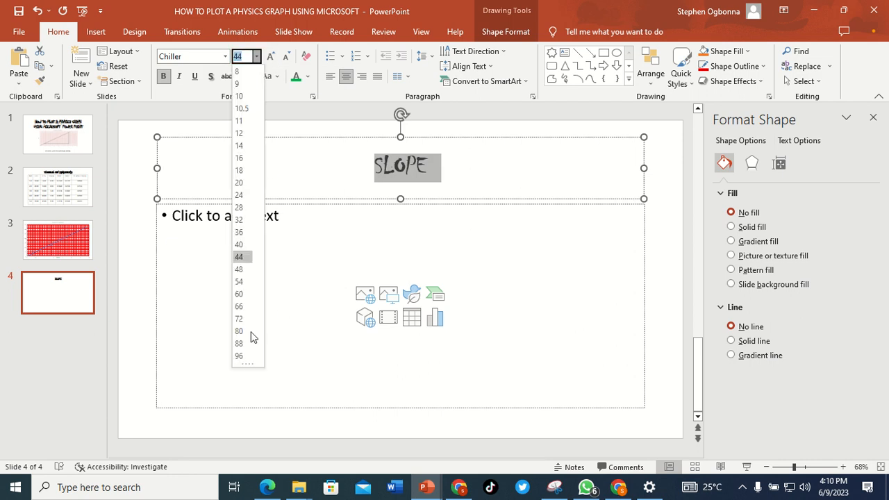